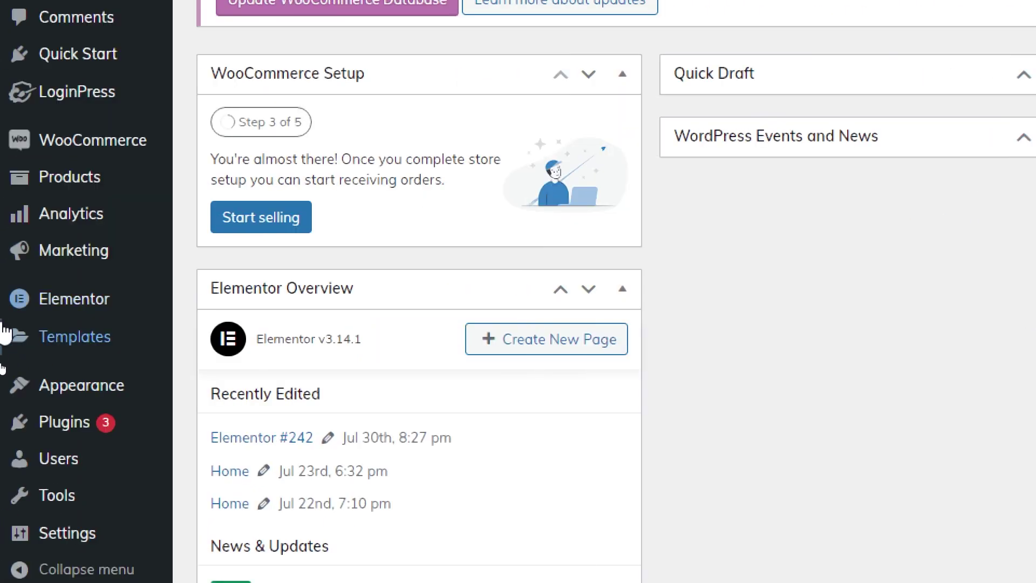
Go to Appearance > Themes > Add New and place the cursor in the theme search box
mouse_move(37, 397)
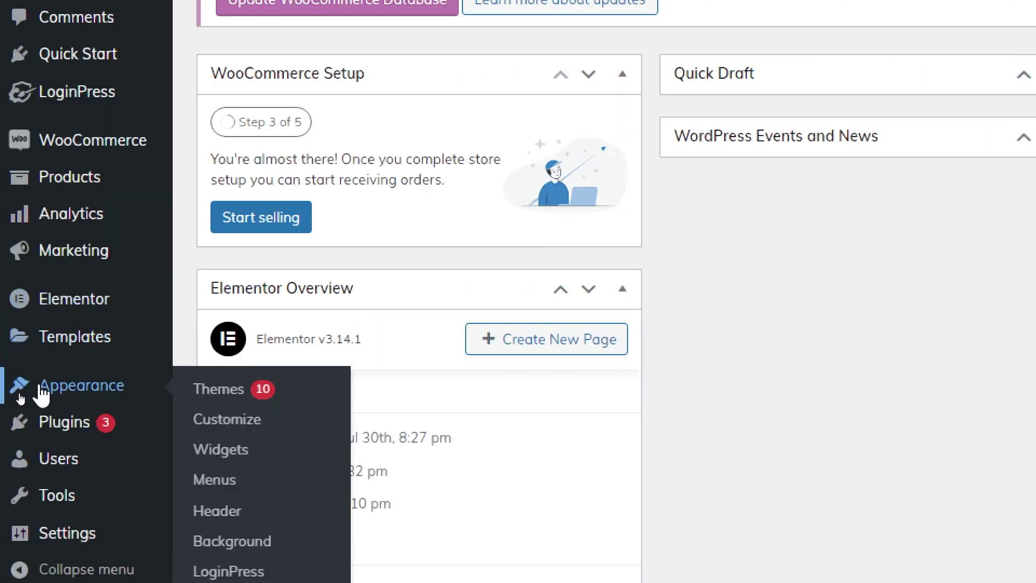
left_click(238, 390)
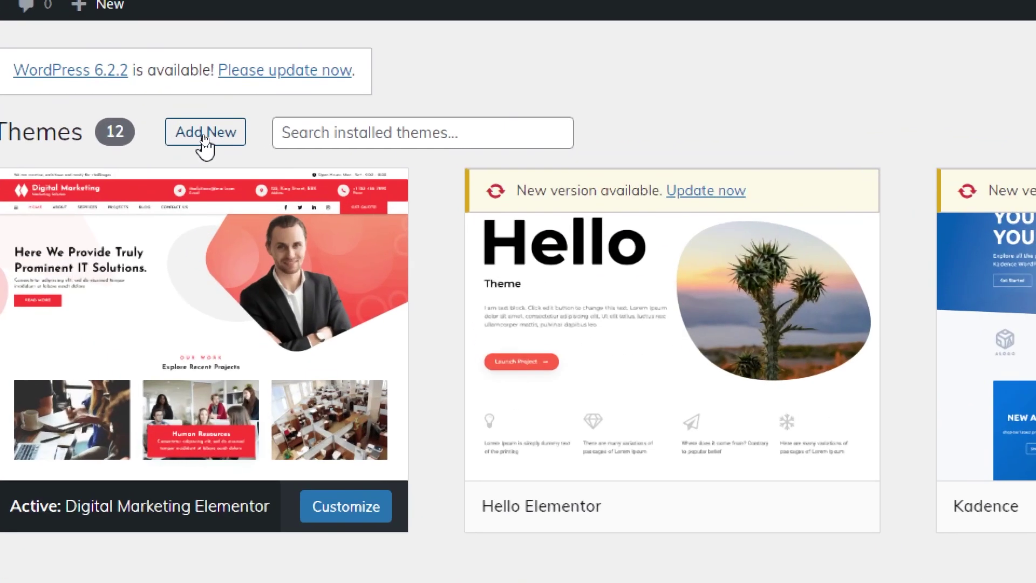
left_click(203, 135)
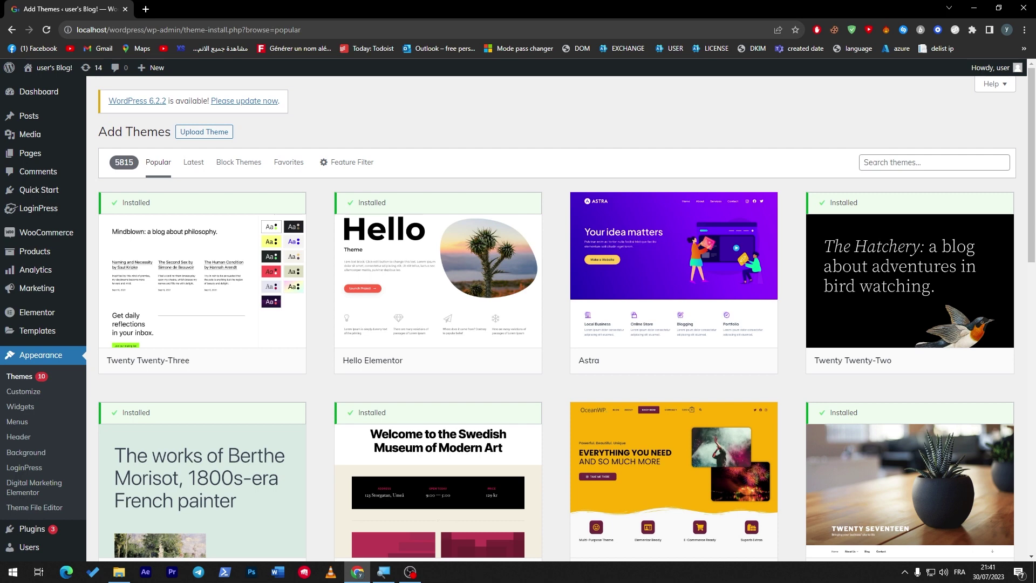
left_click(869, 162)
Search the theme directory for 'sport'
type("sport")
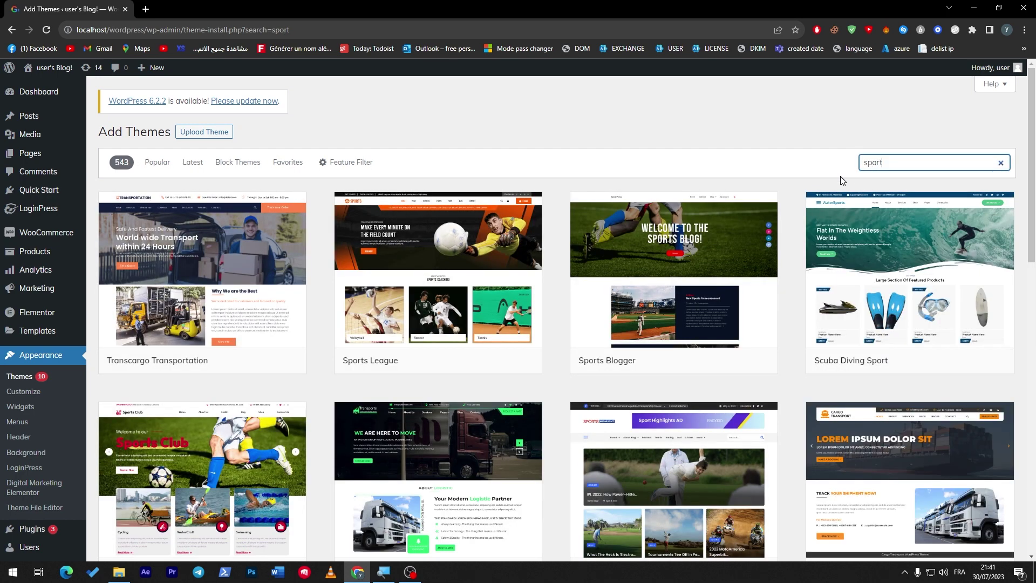
scroll(1025, 186, "down", 2)
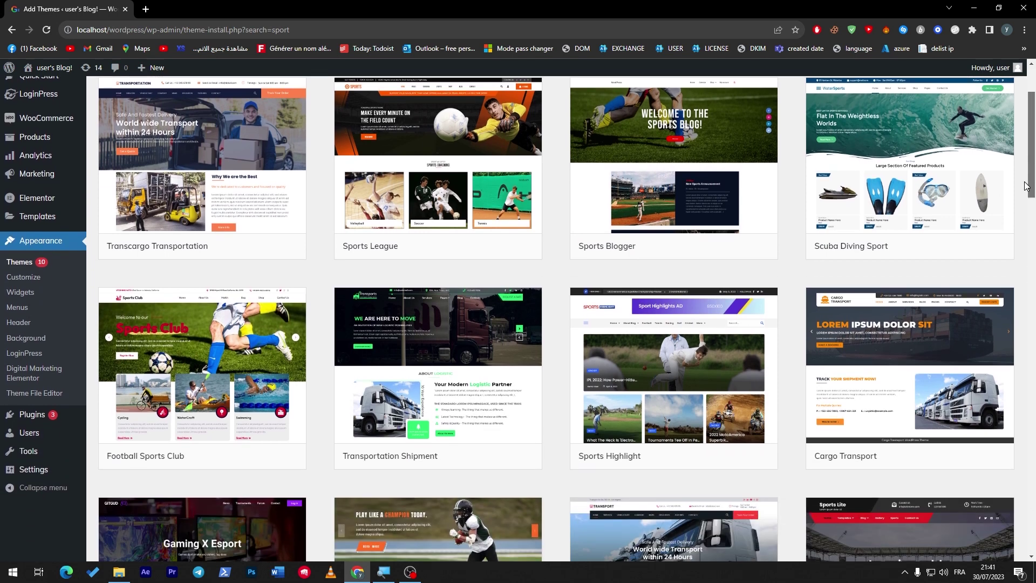
scroll(1025, 186, "up", 2)
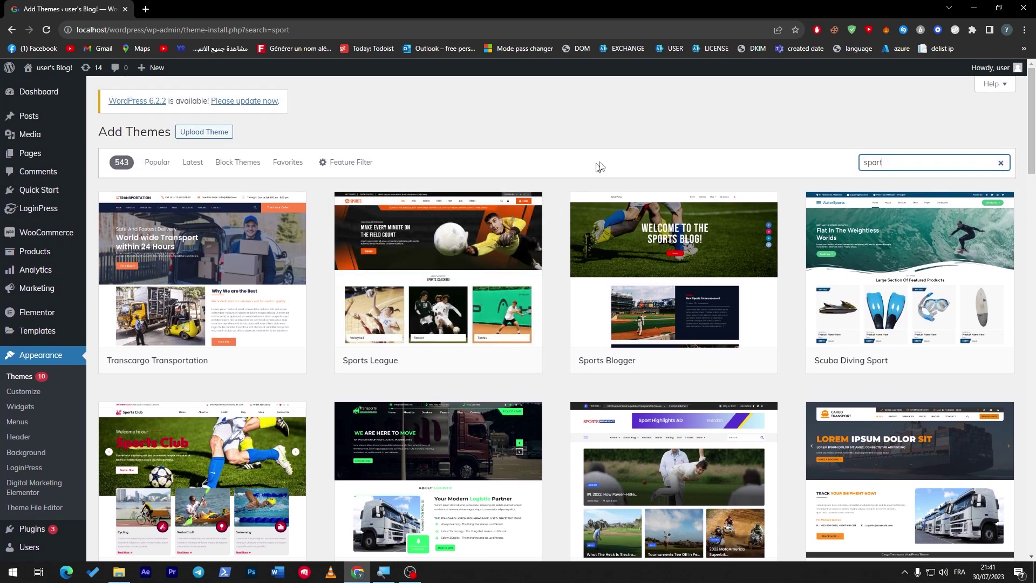
mouse_move(844, 256)
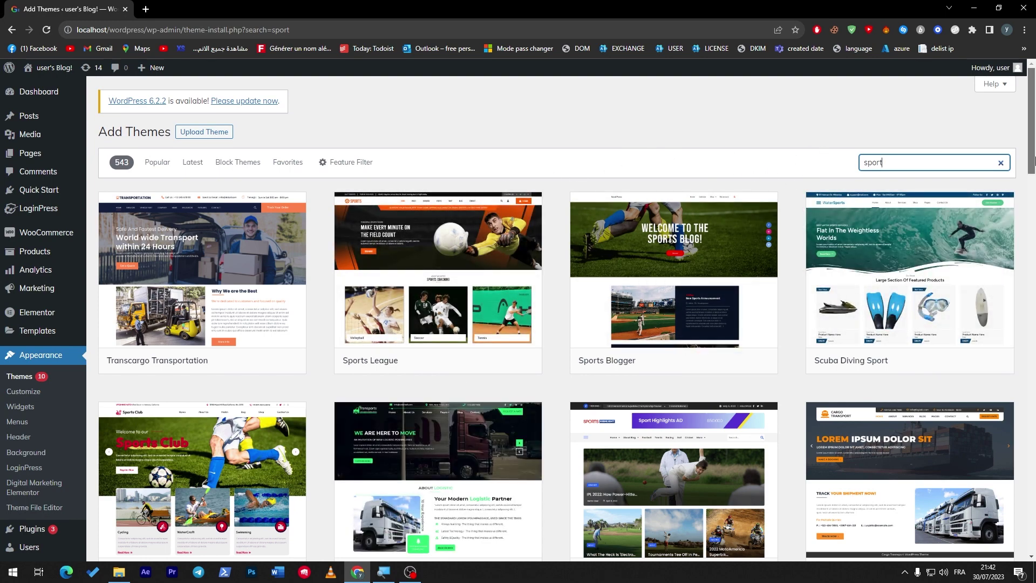
Scroll the sport results down to Tour Travel Package and install it
scroll(1012, 214, "down", 5)
scroll(1012, 214, "down", 6)
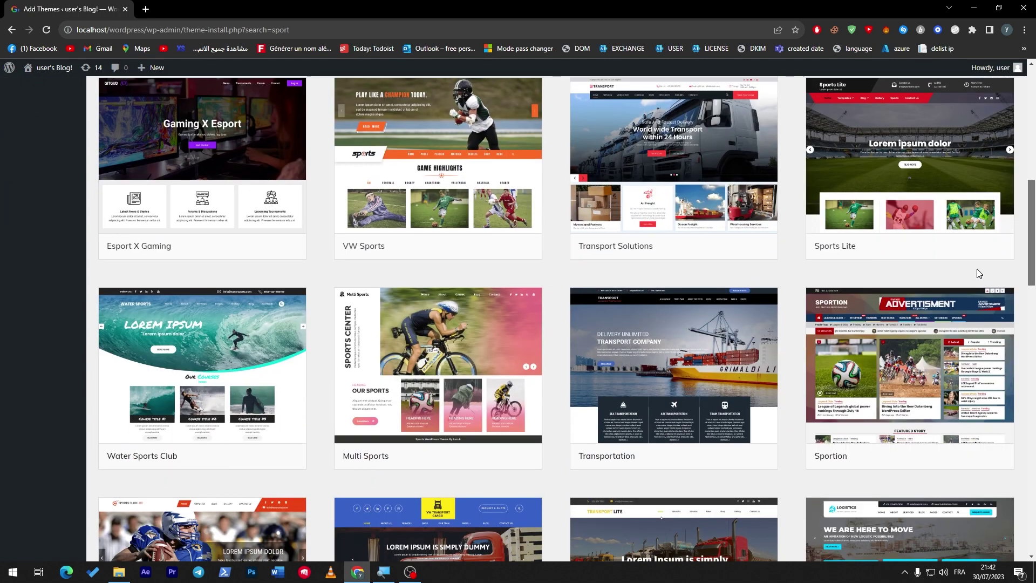
scroll(973, 293, "down", 3)
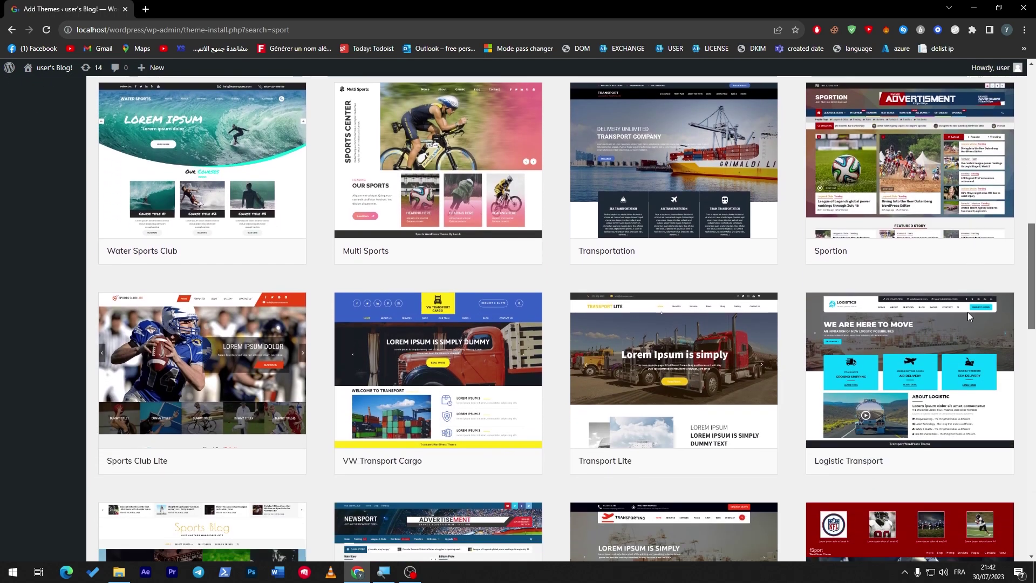
scroll(968, 313, "down", 7)
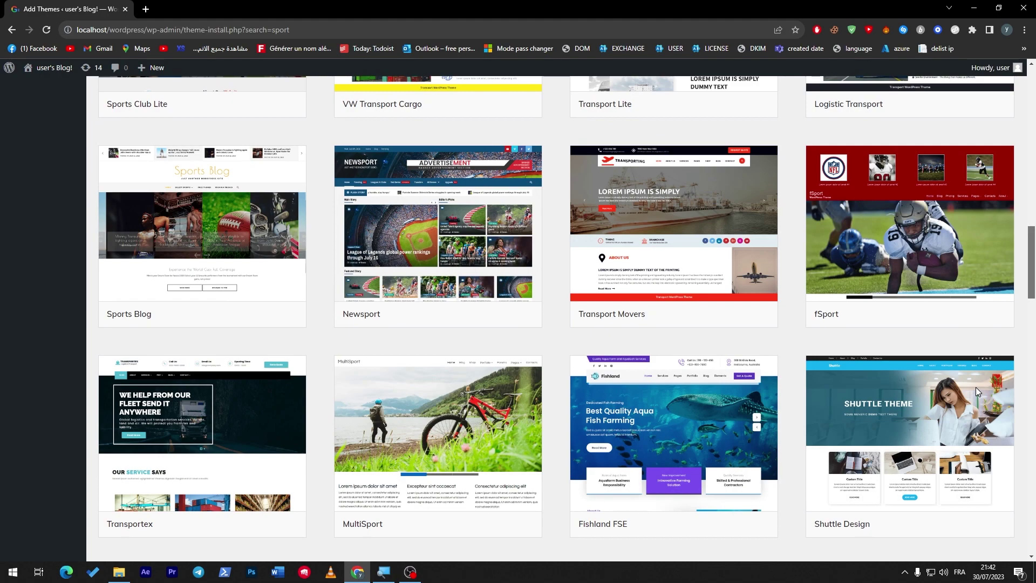
scroll(975, 387, "down", 6)
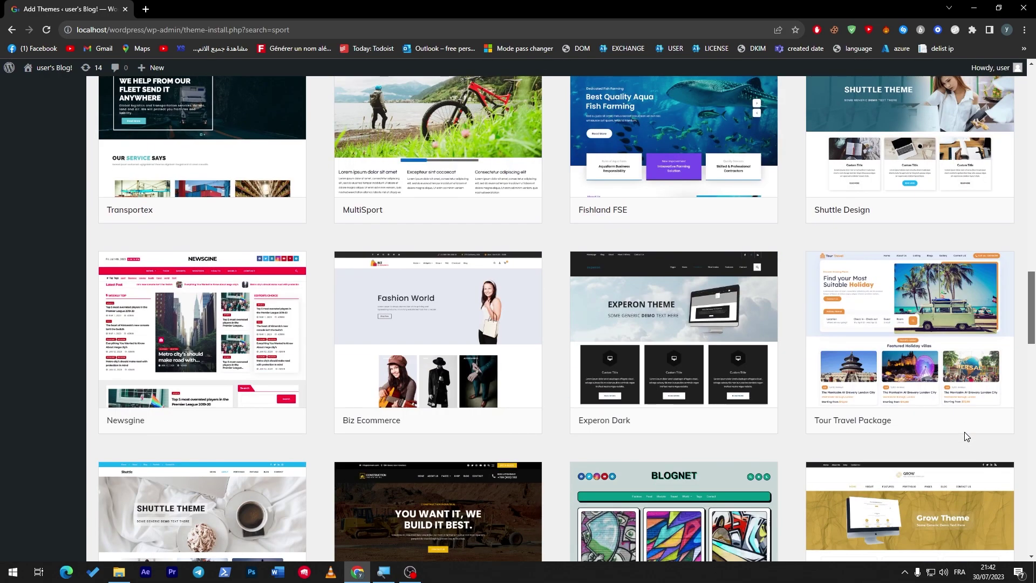
left_click_drag(1031, 340, 1033, 364)
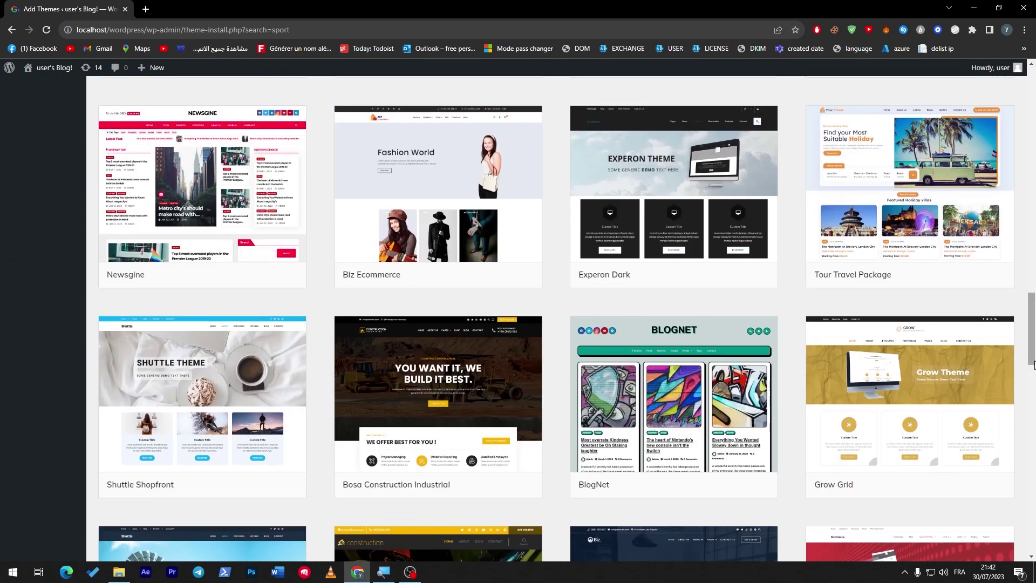
scroll(1012, 418, "down", 9)
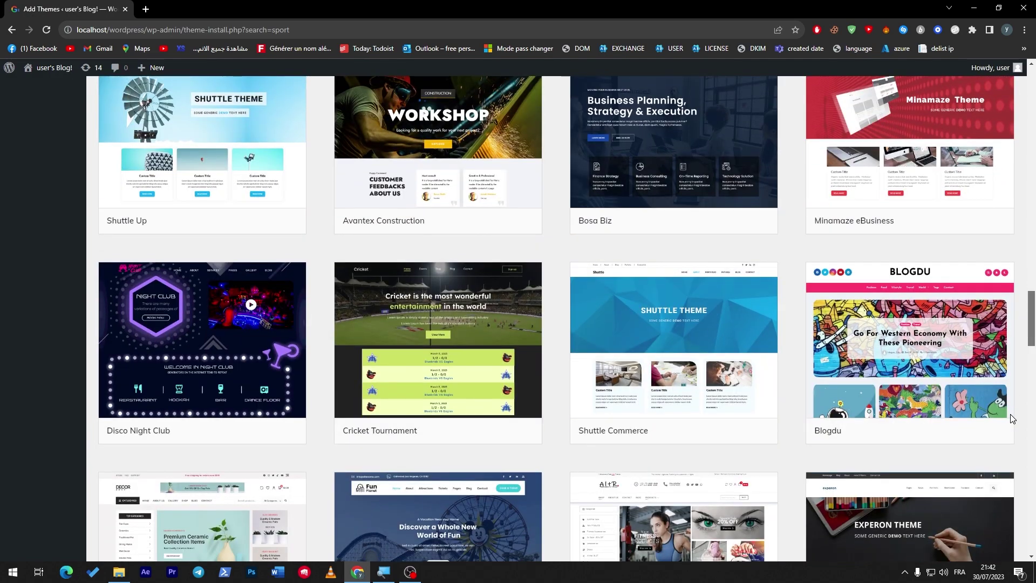
scroll(1012, 418, "up", 11)
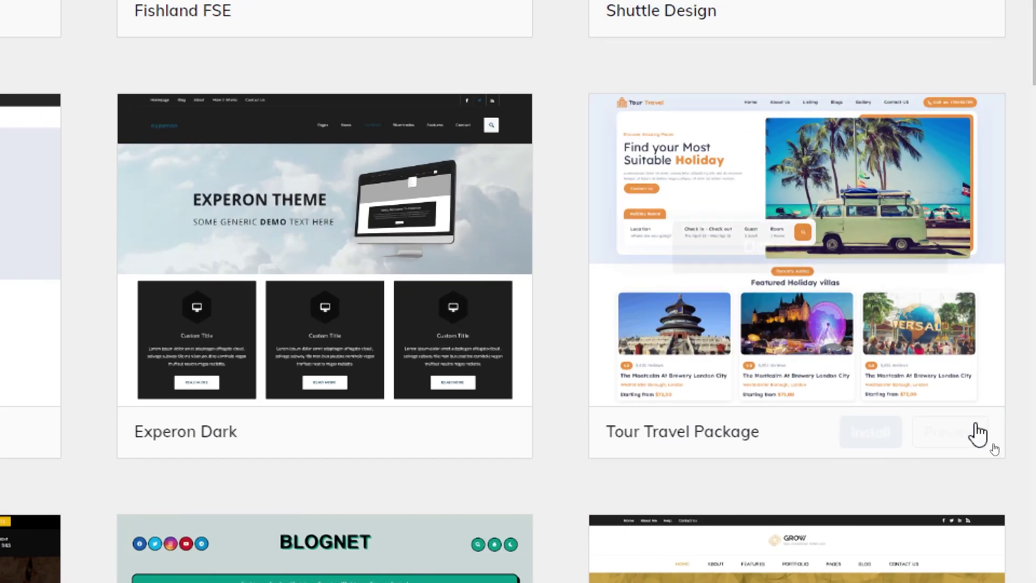
left_click(947, 452)
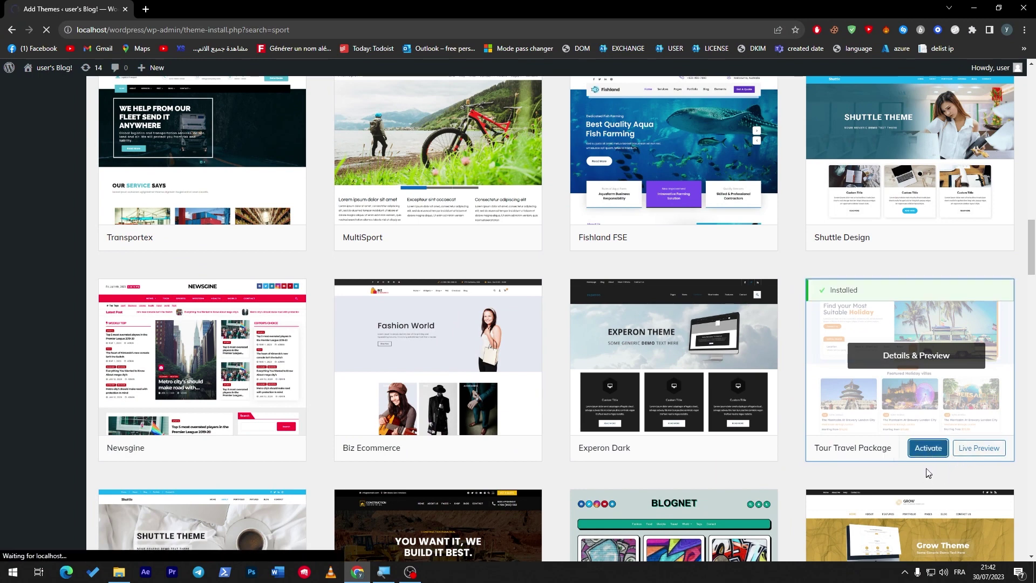
Activate the newly installed Tour Travel Package theme
left_click(927, 449)
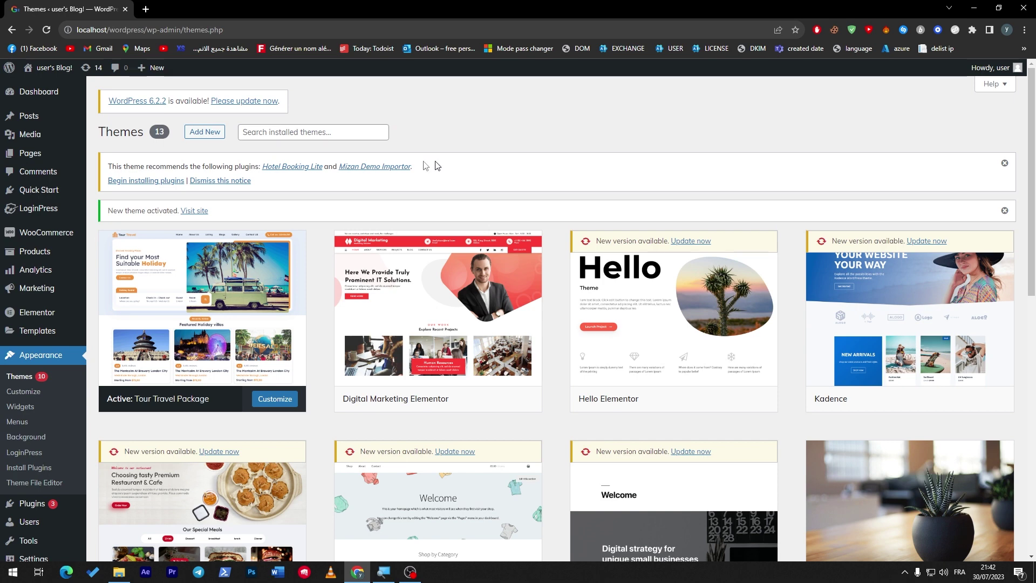
Open the live homepage in a new tab, scroll through it, and return to the Themes tab
mouse_move(43, 68)
middle_click(40, 90)
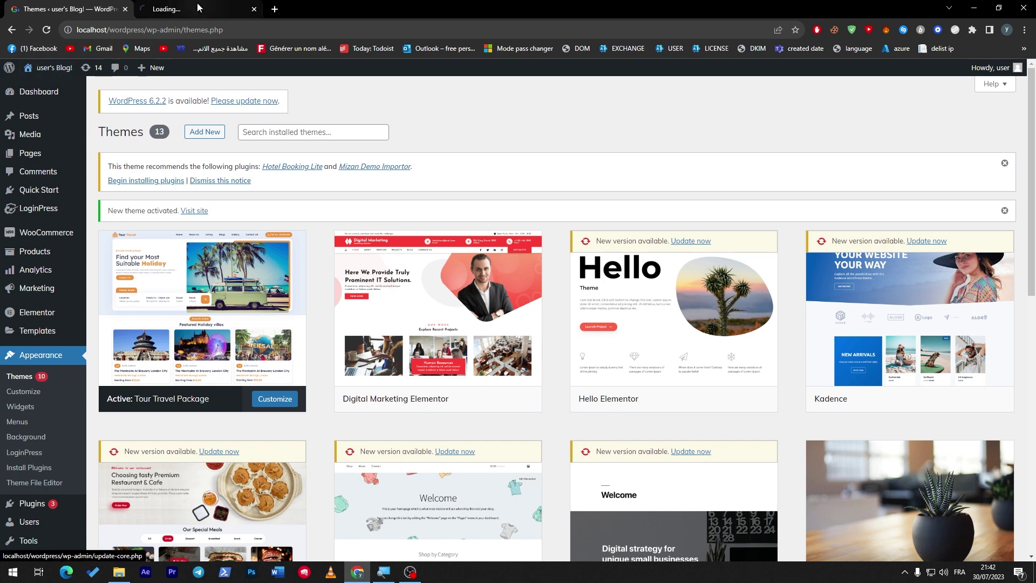
left_click(196, 8)
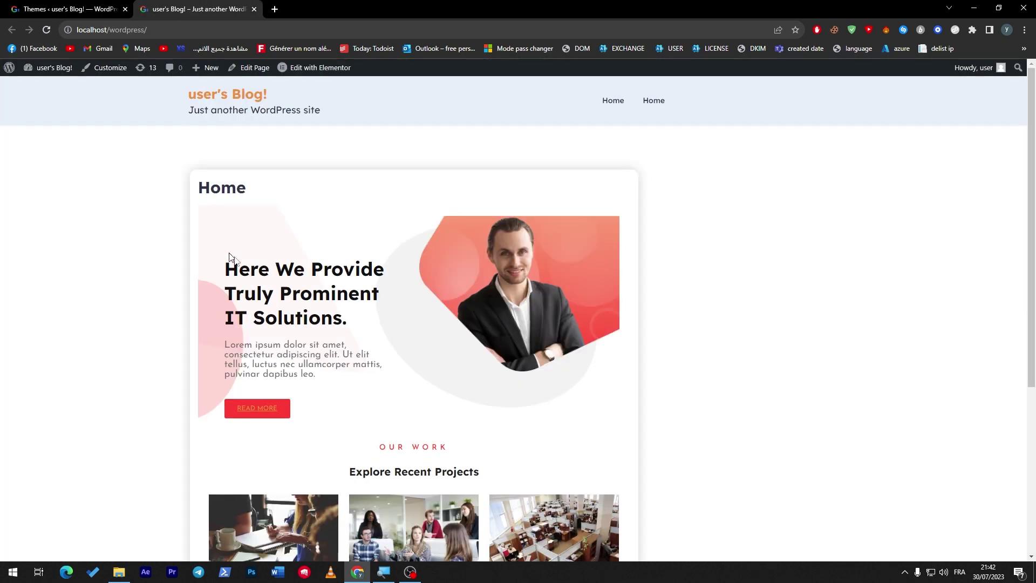
scroll(964, 333, "down", 5)
scroll(969, 315, "up", 5)
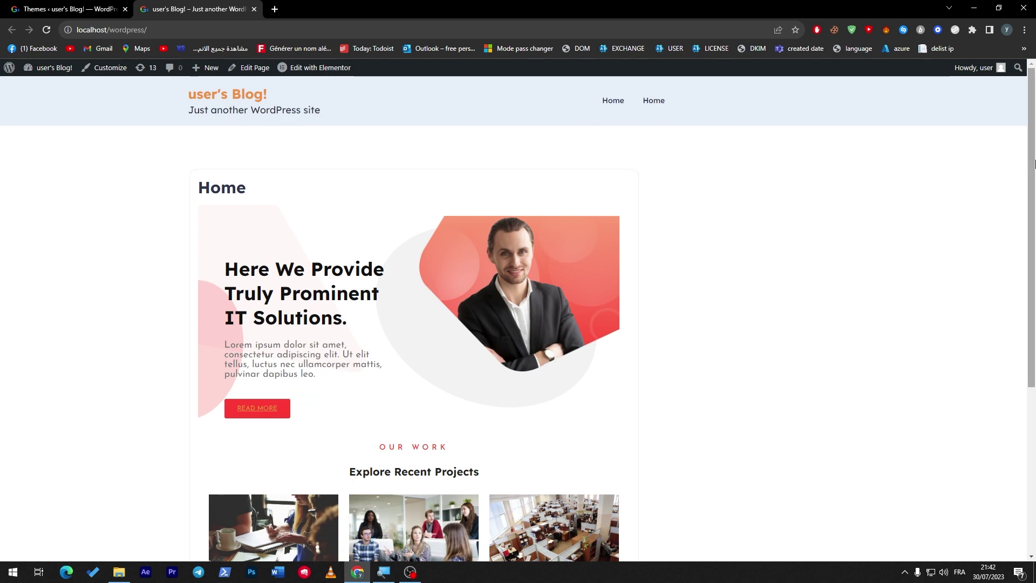
scroll(966, 264, "down", 3)
scroll(975, 216, "up", 2)
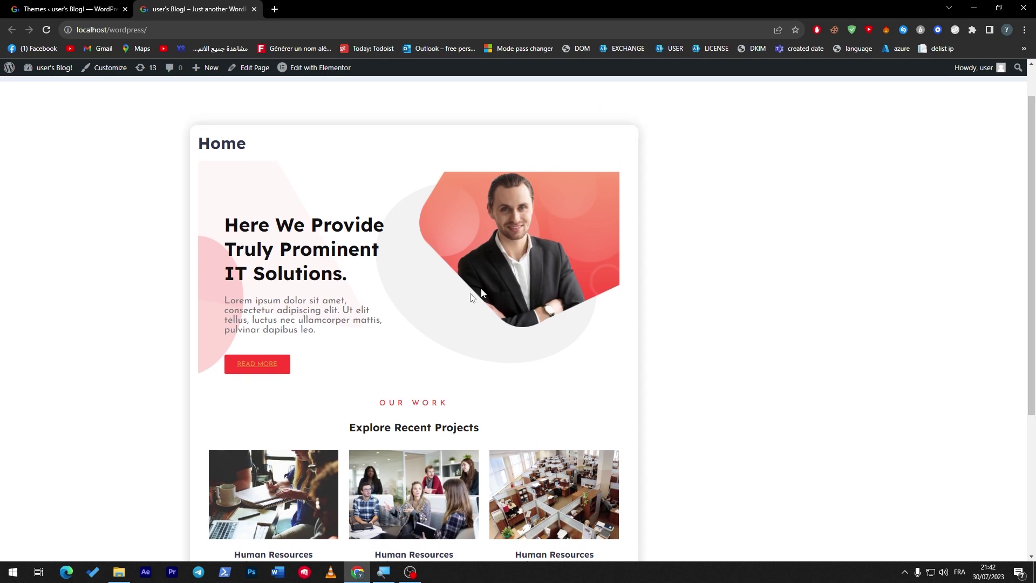
left_click(65, 13)
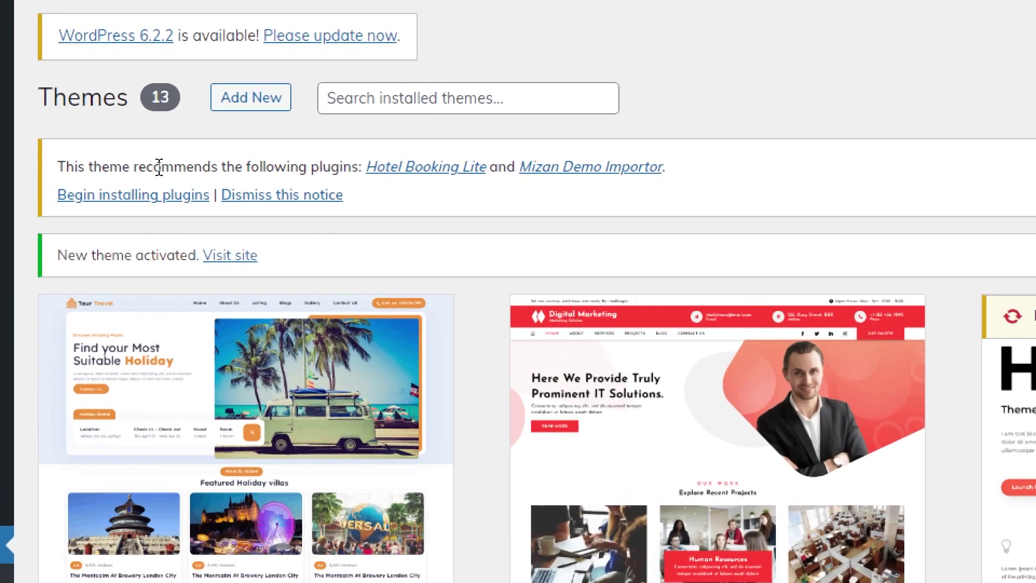
Begin installing the theme's recommended plugins from its admin notice
left_click_drag(60, 167, 286, 169)
left_click(215, 167)
left_click(261, 168)
left_click(116, 198)
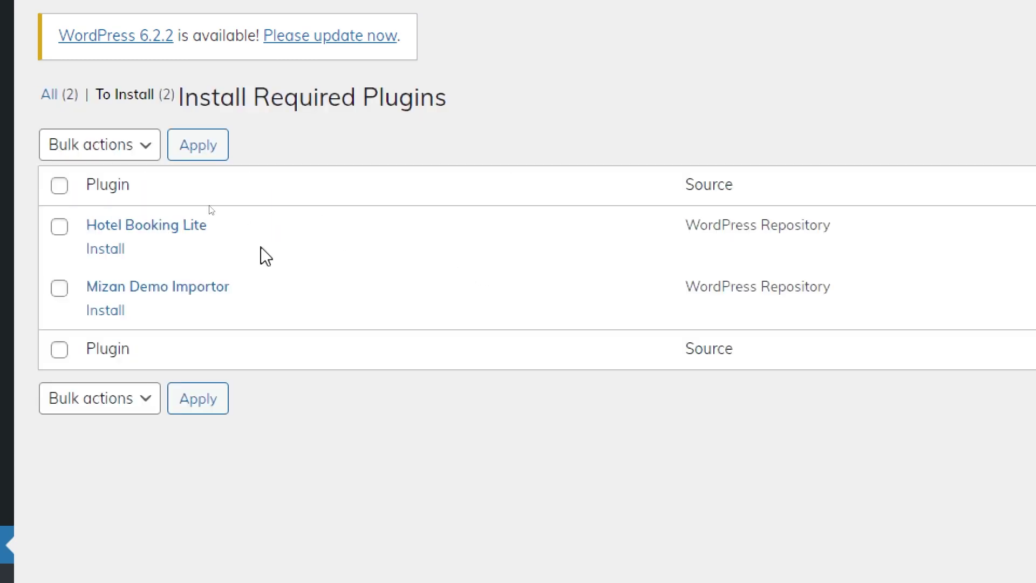
Select both Hotel Booking Lite and Mizan Demo Importor and apply the Install bulk action
left_click(86, 151)
left_click(54, 170)
left_click(61, 185)
left_click(83, 145)
left_click(79, 192)
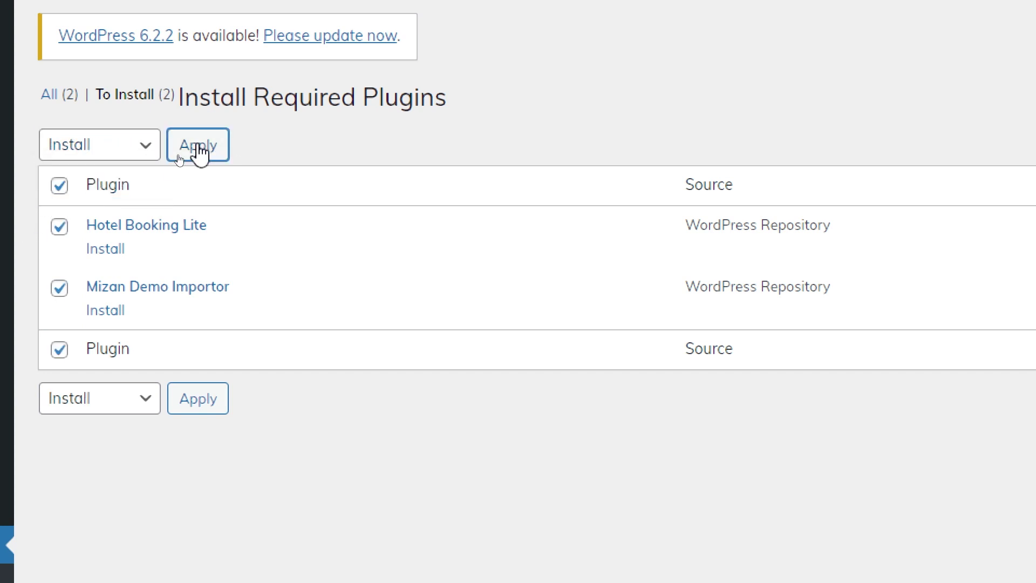
left_click(197, 160)
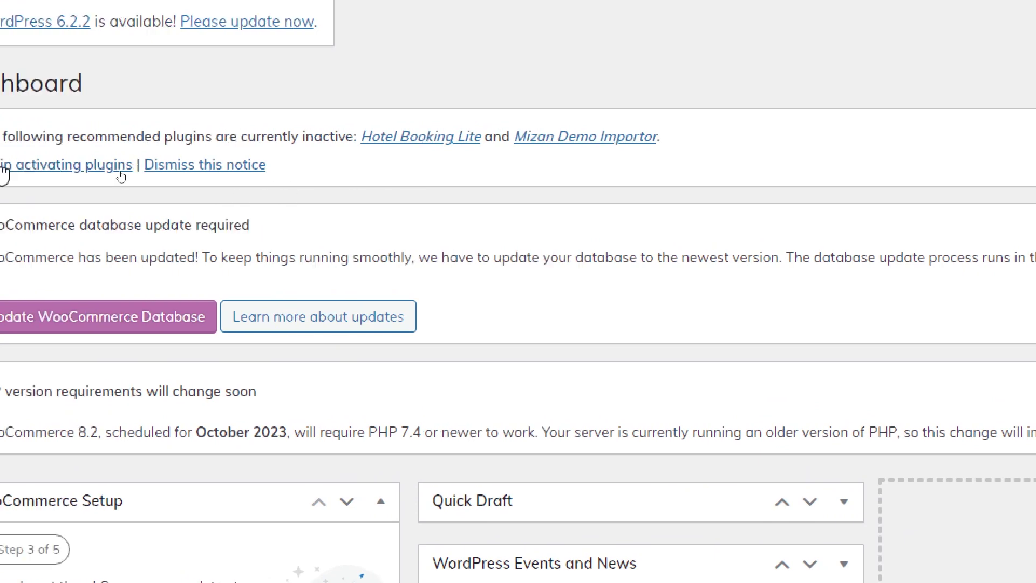
Review the inactive-plugins notice on the Dashboard, then go to Plugins > Add New
left_click_drag(35, 141, 234, 136)
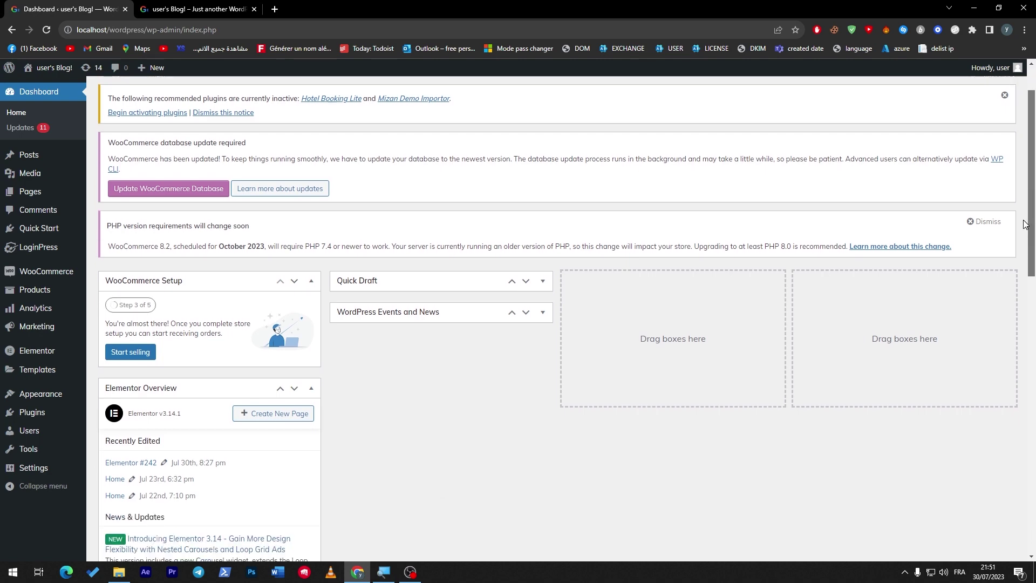
left_click_drag(1025, 224, 1030, 290)
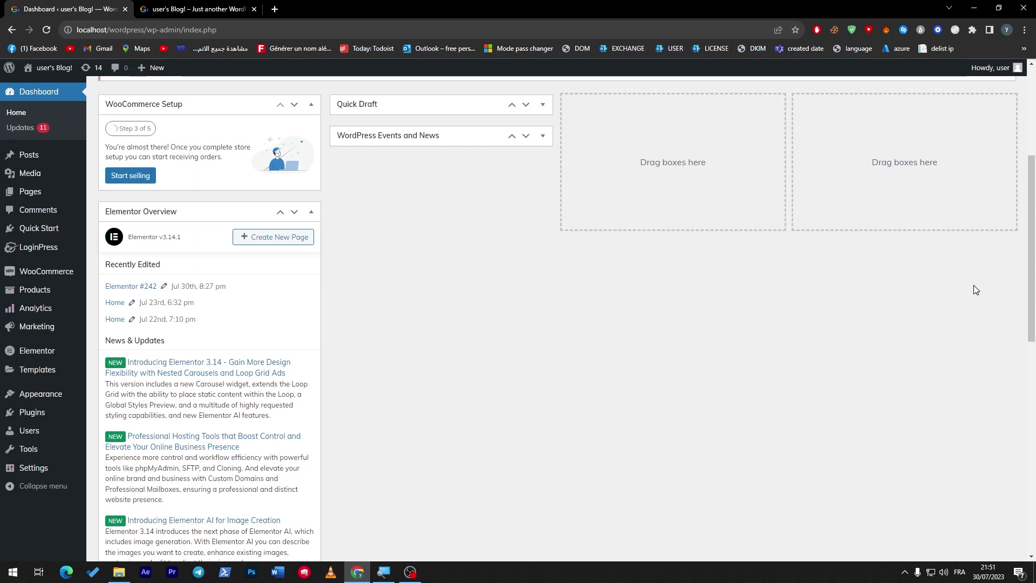
mouse_move(32, 414)
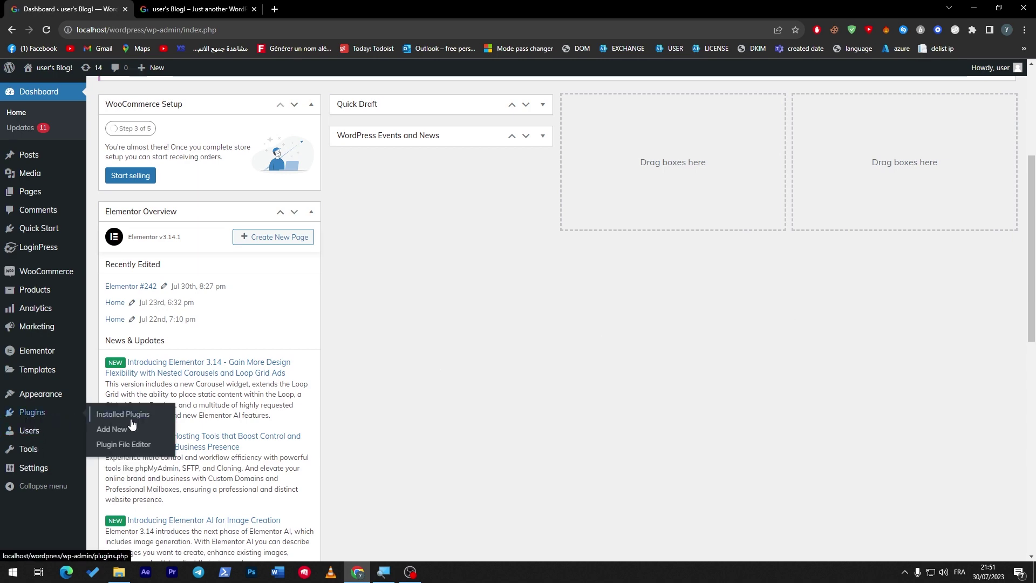
left_click(131, 430)
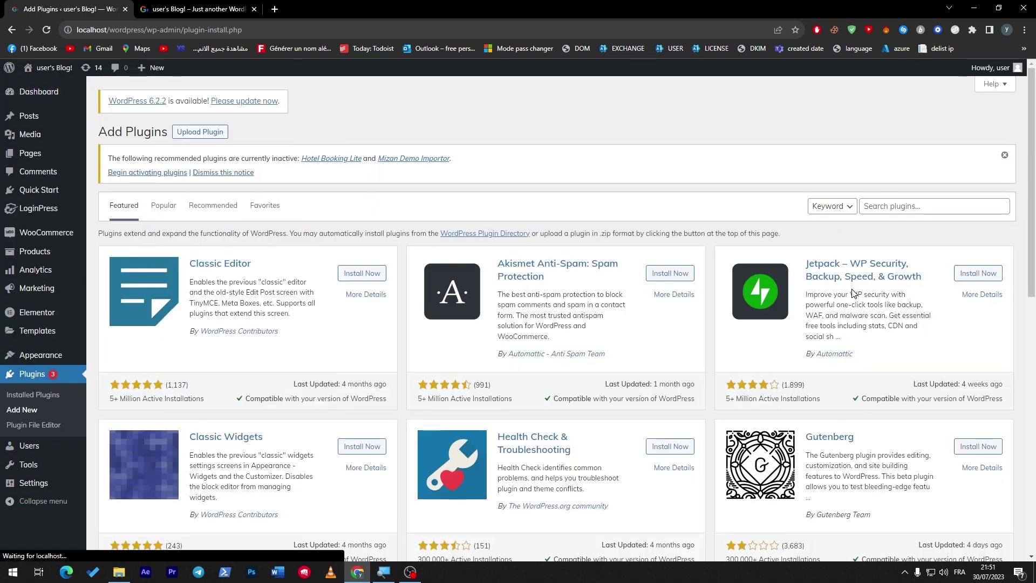
Search the plugin directory for 'elementor', then return to Installed Plugins
left_click(911, 208)
type("eleme")
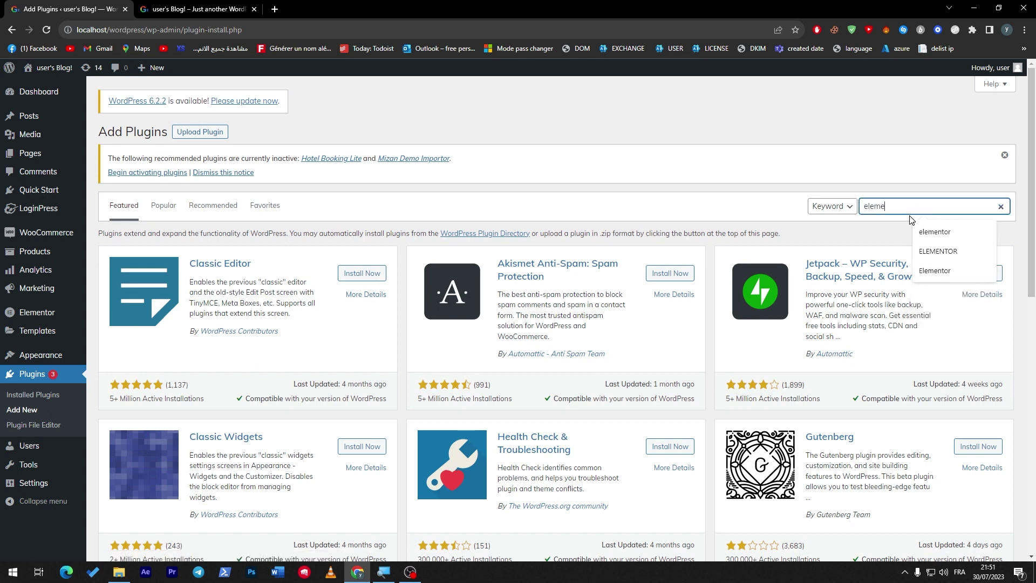
type("ntor")
left_click(932, 227)
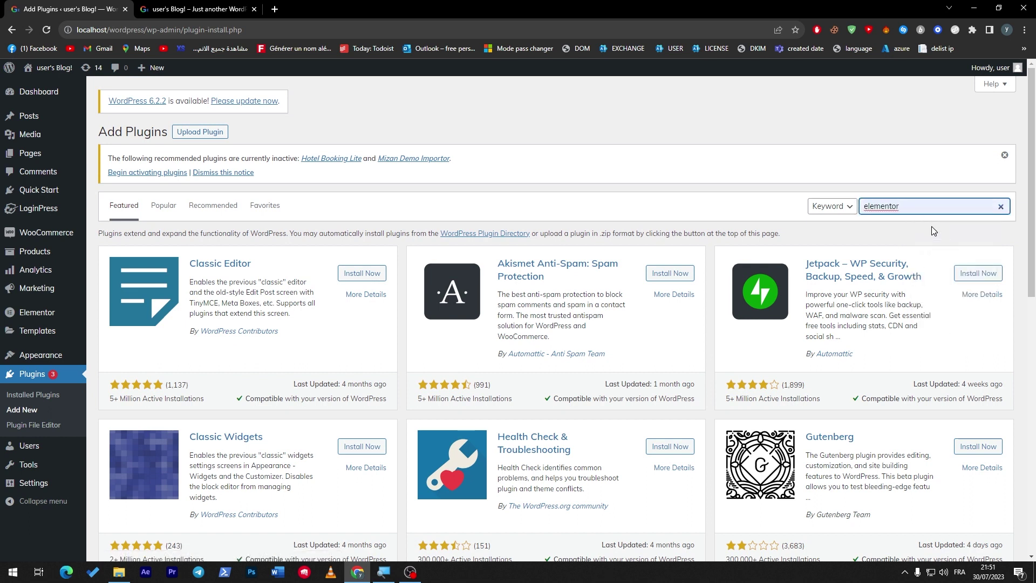
key("Down")
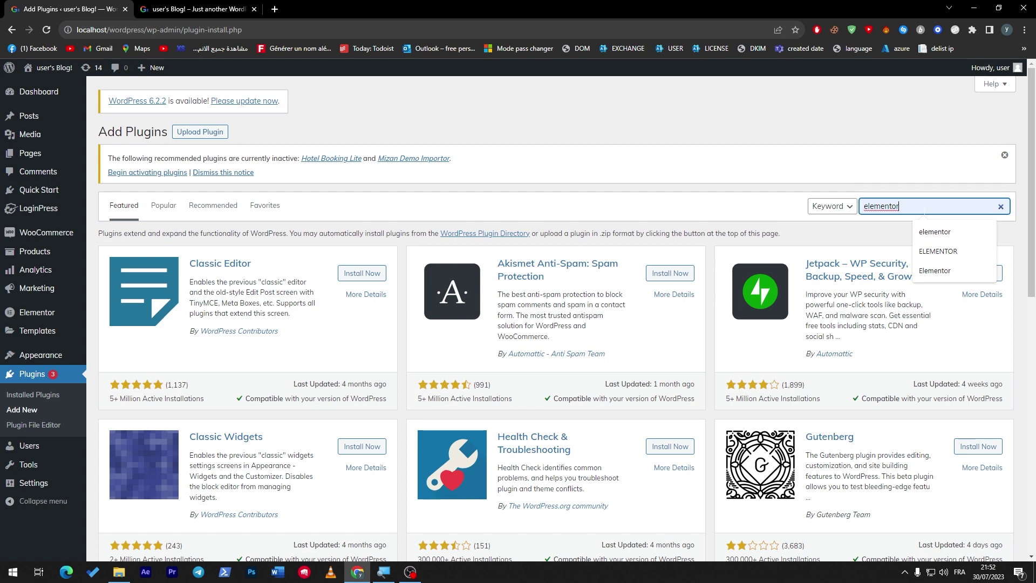
left_click(932, 231)
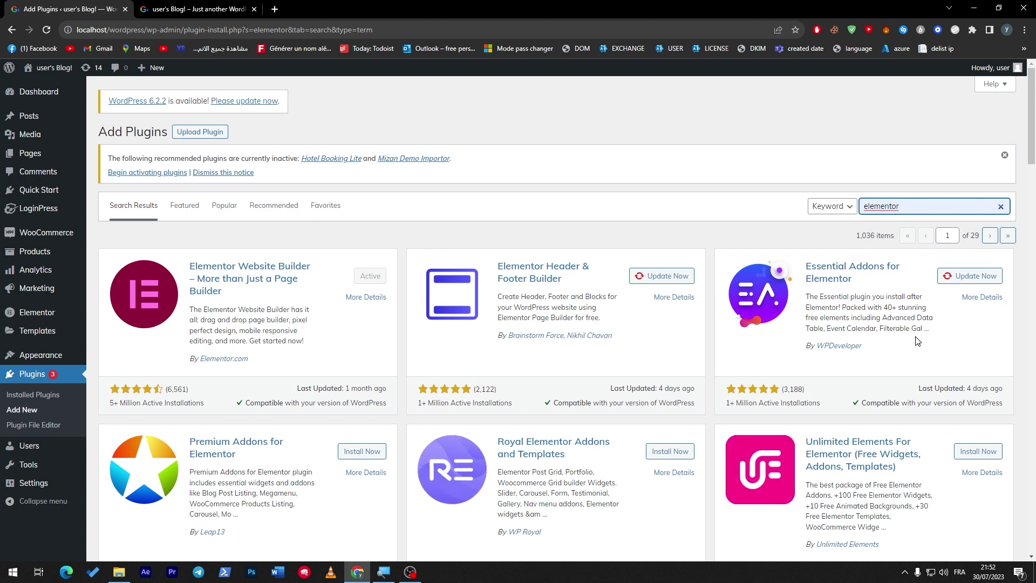
left_click(22, 398)
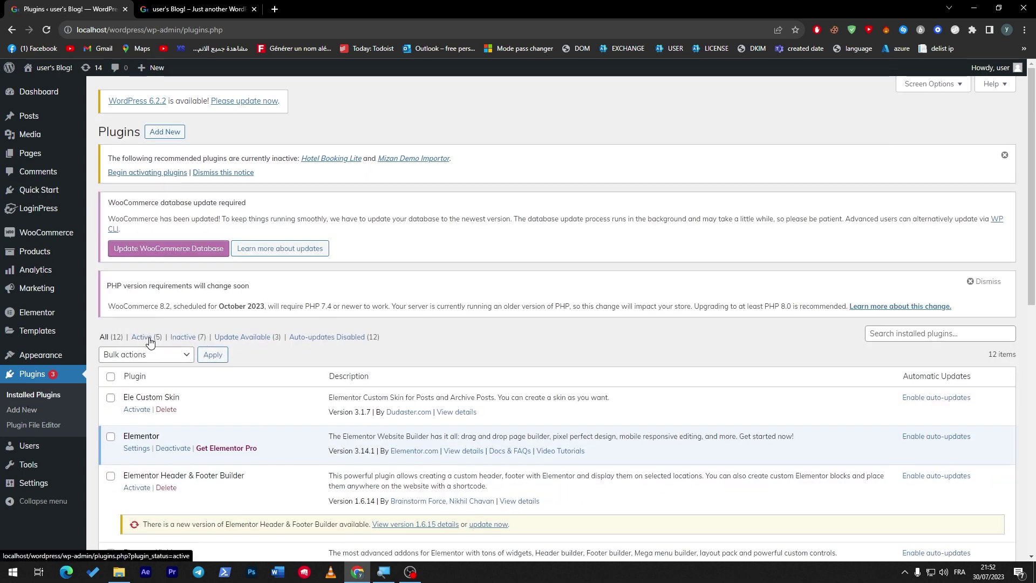
Filter to inactive plugins and bulk-activate Mizan Demo Importer and Hotel Booking Lite
left_click(172, 340)
scroll(934, 261, "down", 5)
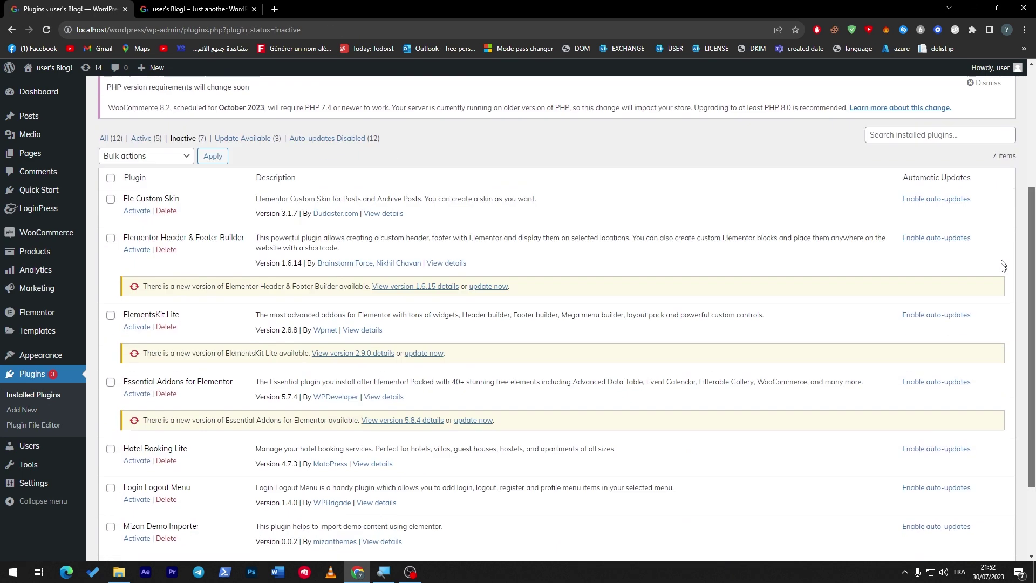
scroll(436, 203, "down", 1)
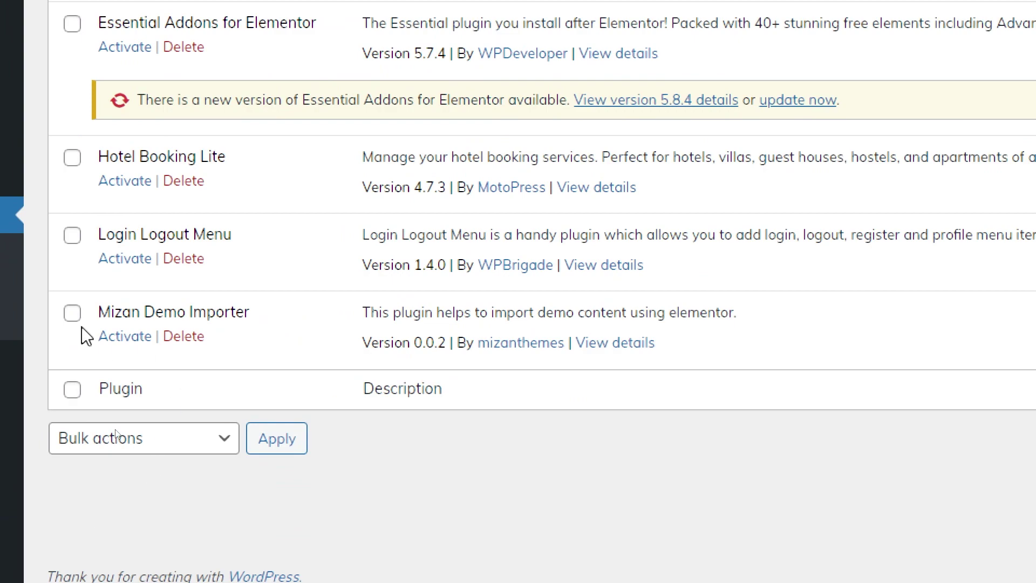
left_click(72, 313)
left_click(72, 157)
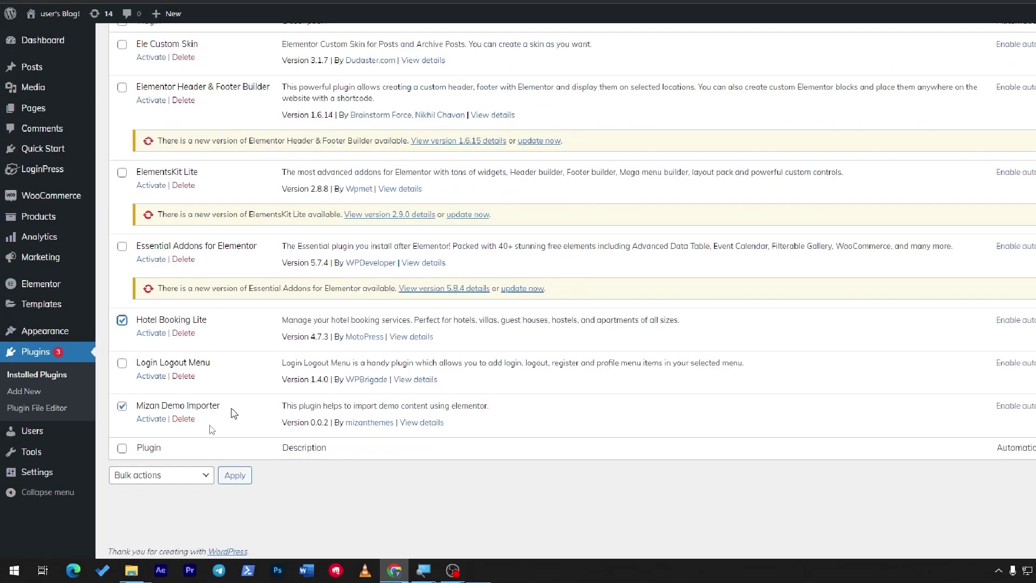
scroll(1017, 195, "up", 4)
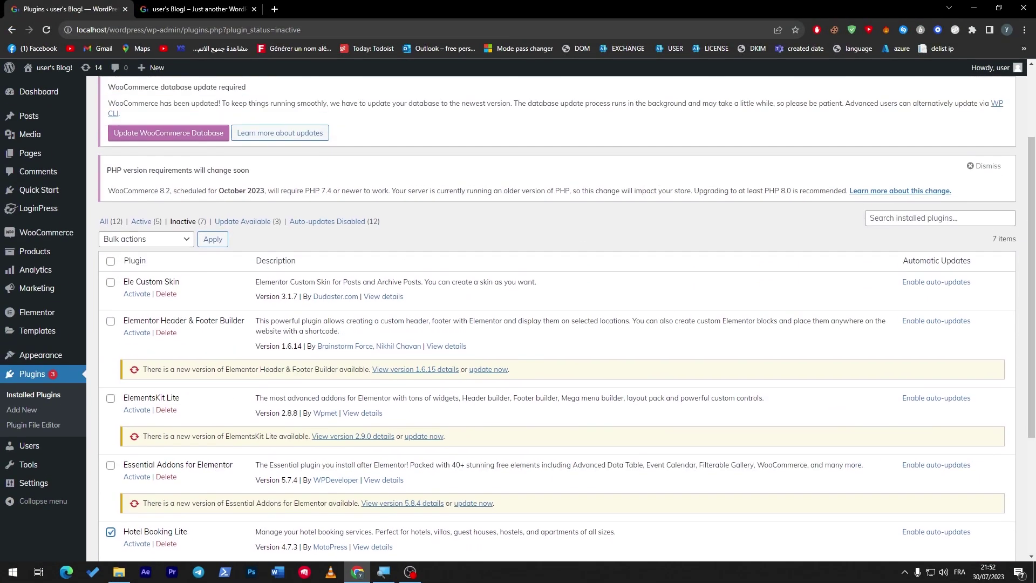
left_click(146, 239)
left_click(135, 261)
left_click(212, 239)
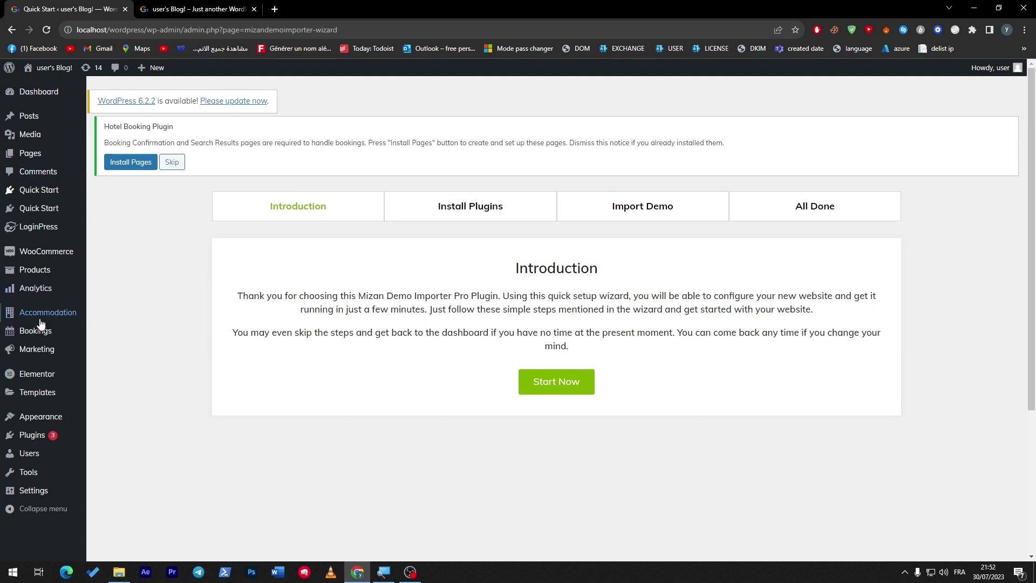
Leave the wizard via Installed Plugins to the Dashboard, then open the site from the admin bar
mouse_move(32, 434)
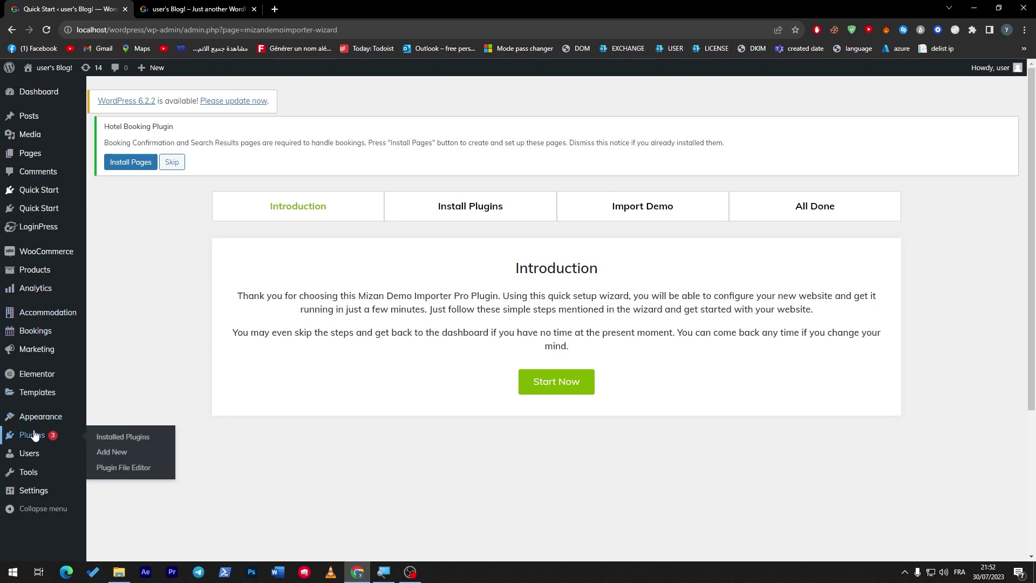
left_click(106, 438)
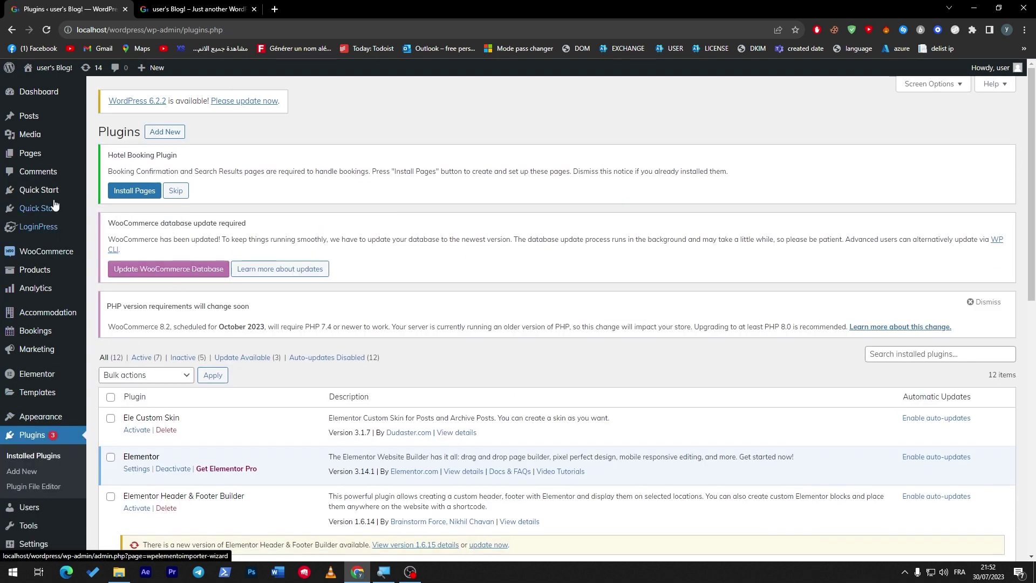
left_click(34, 92)
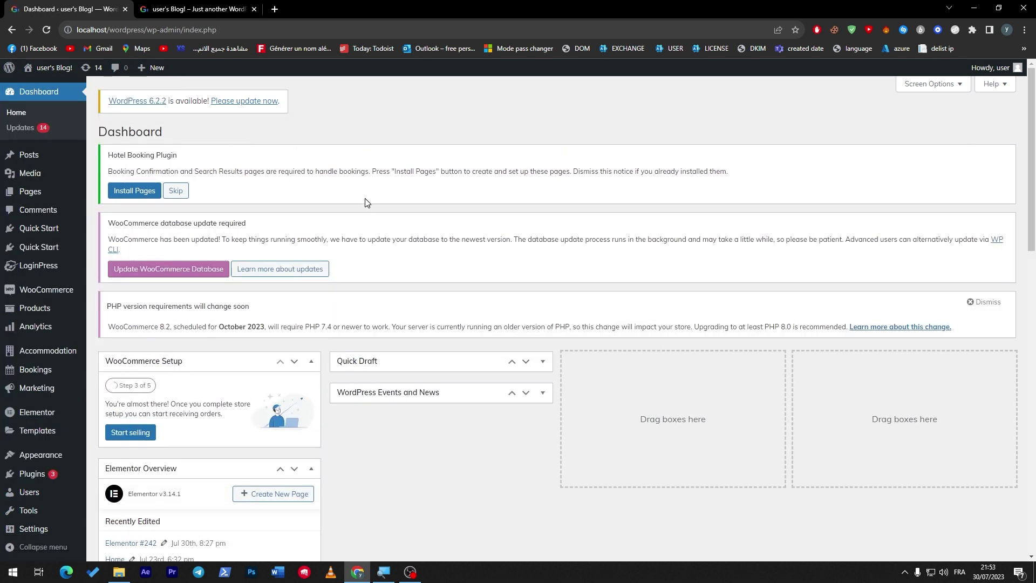
mouse_move(69, 74)
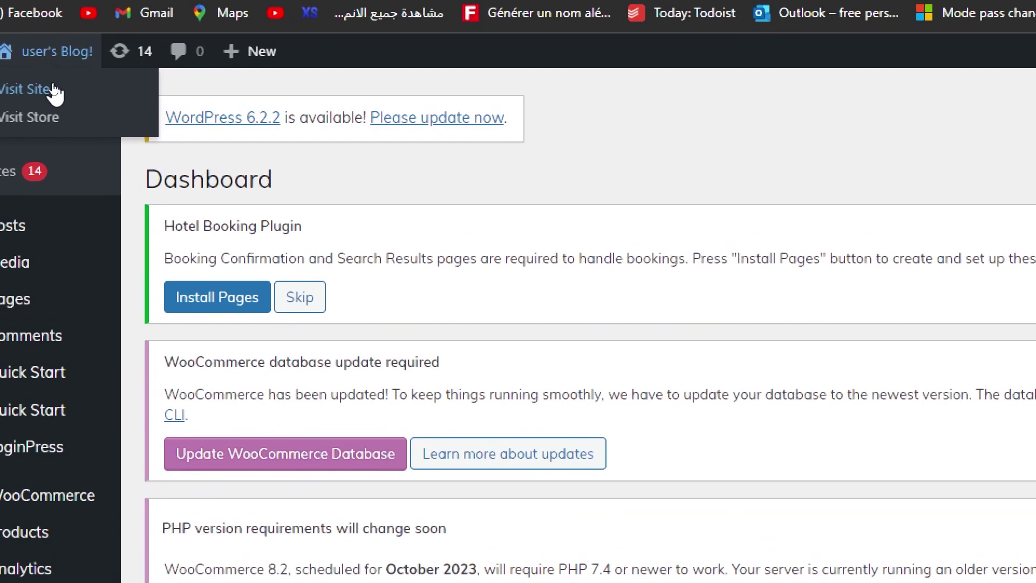
left_click(54, 90)
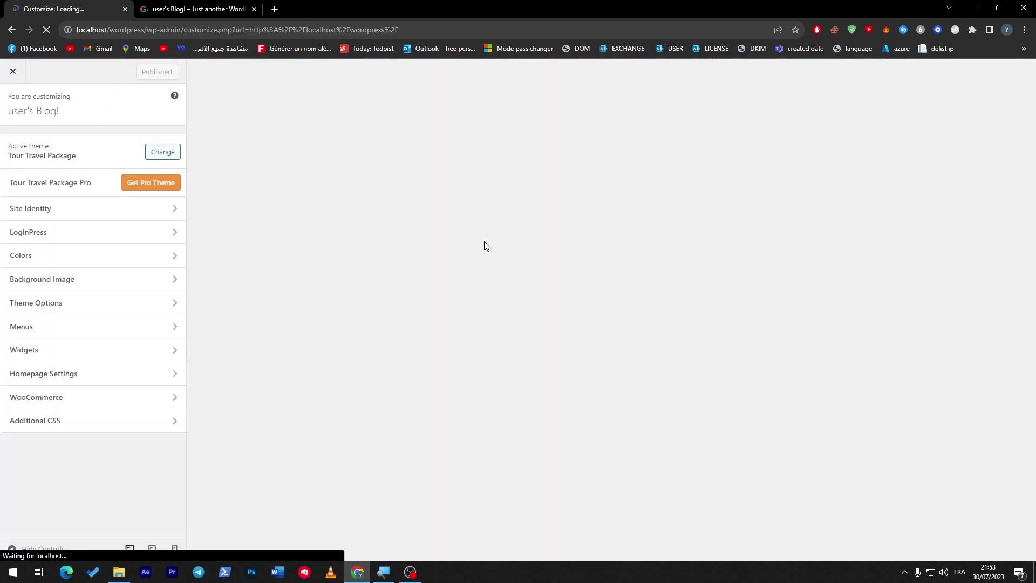
Scroll the Customizer preview and open the header menu's settings through its edit shortcut
scroll(976, 403, "down", 5)
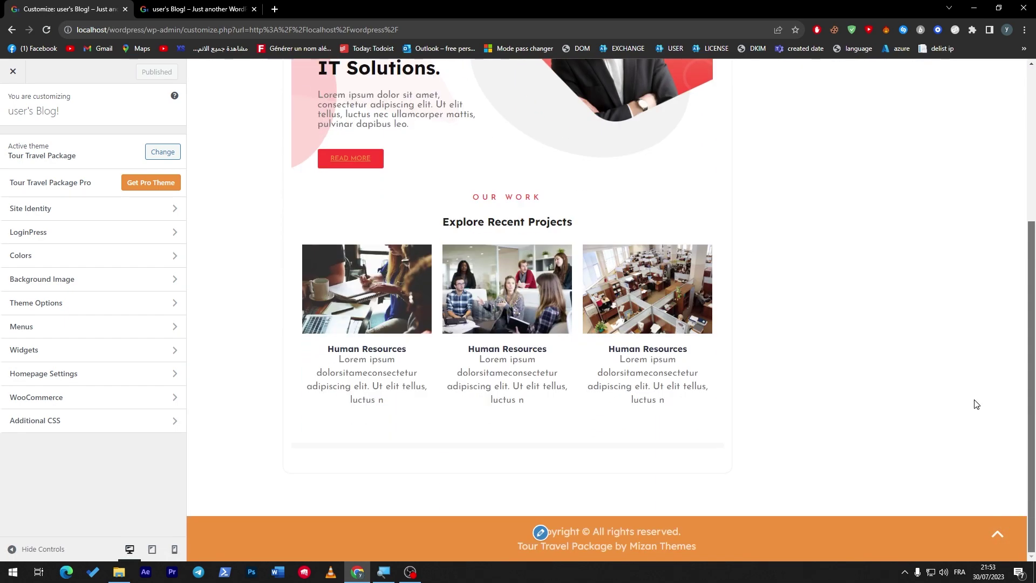
scroll(975, 403, "up", 4)
scroll(738, 70, "up", 1)
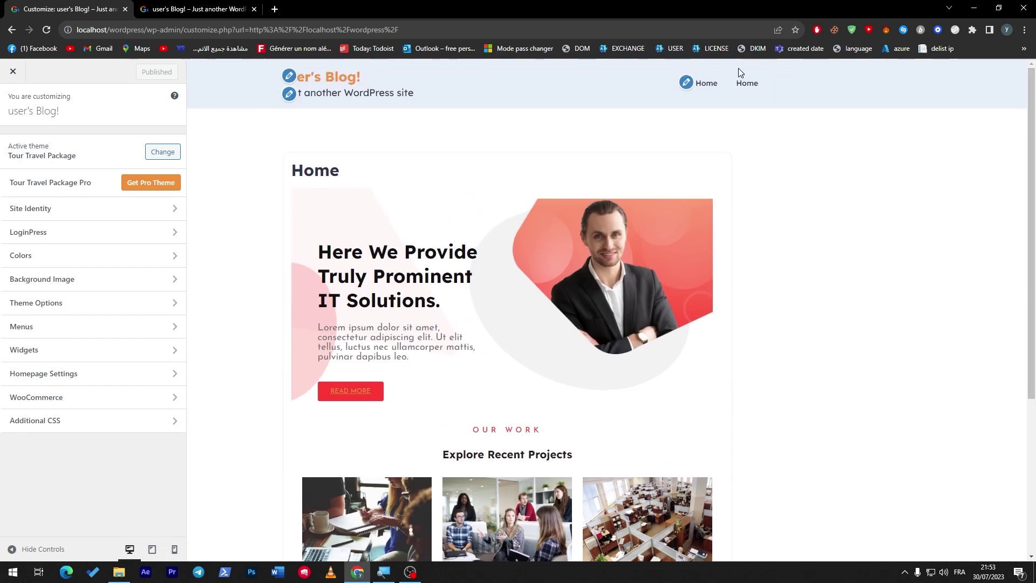
left_click(686, 83)
Back out of the Menus panels to the main options and close the Customizer
scroll(540, 248, "down", 4)
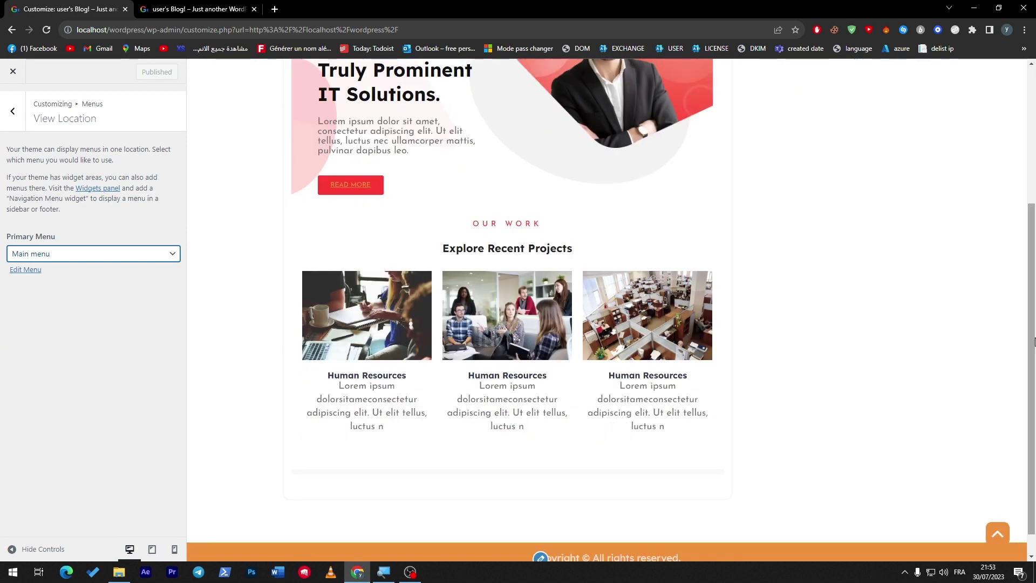
scroll(844, 310, "up", 3)
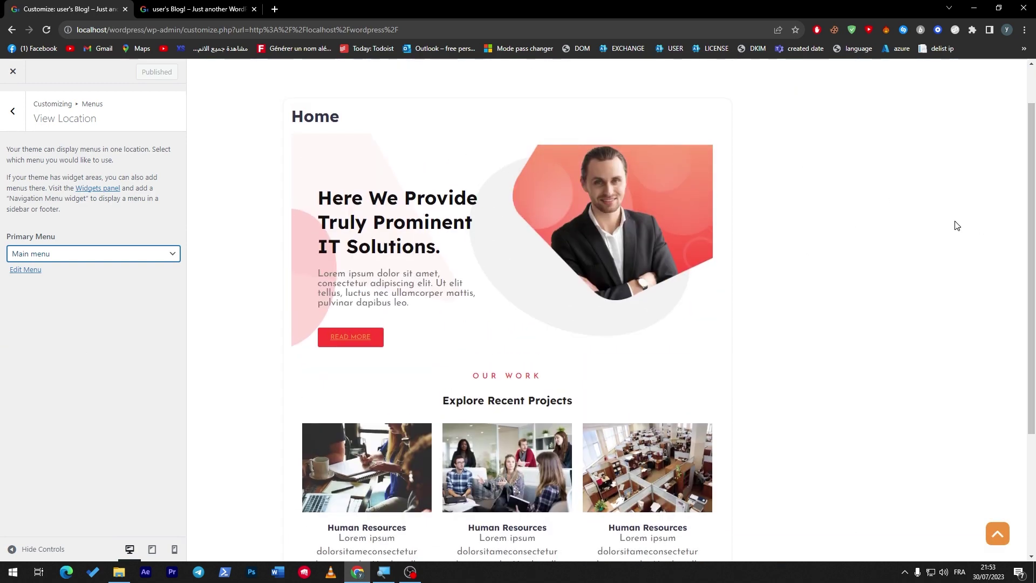
scroll(564, 268, "up", 1)
left_click(13, 111)
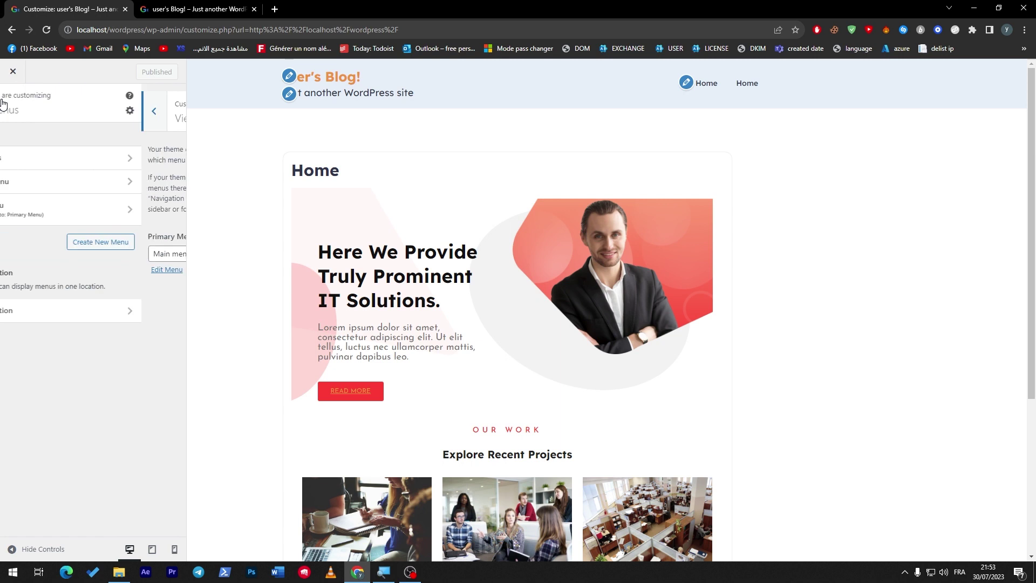
left_click(12, 97)
left_click(13, 71)
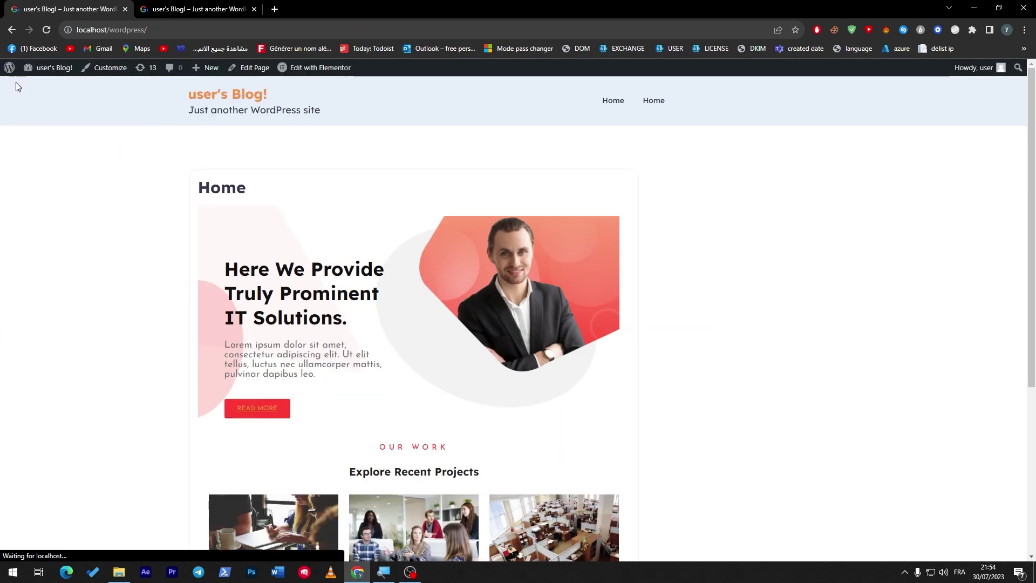
Leave the Customizer for the Dashboard, then go to Plugins > Add New
mouse_move(39, 79)
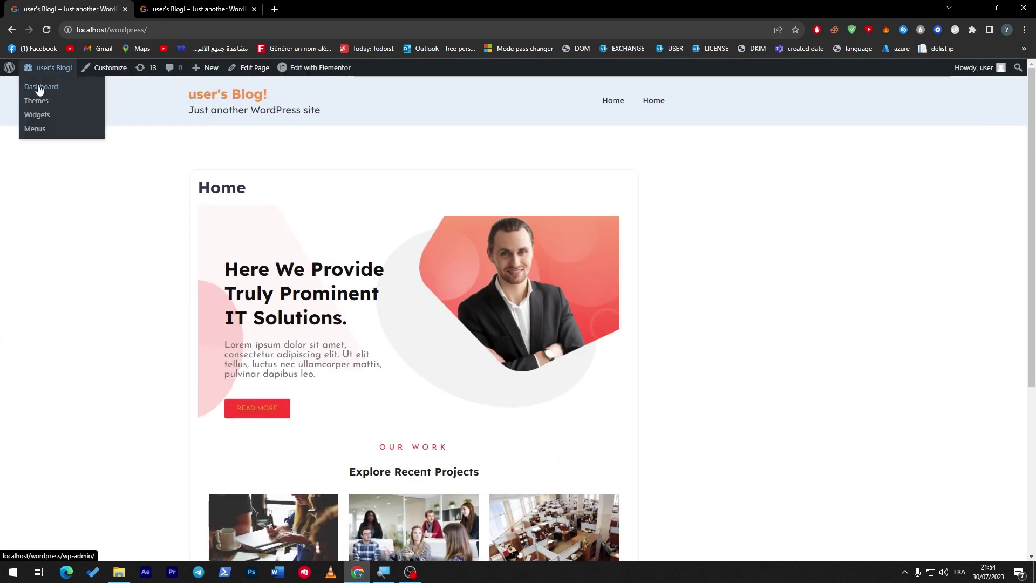
left_click(39, 92)
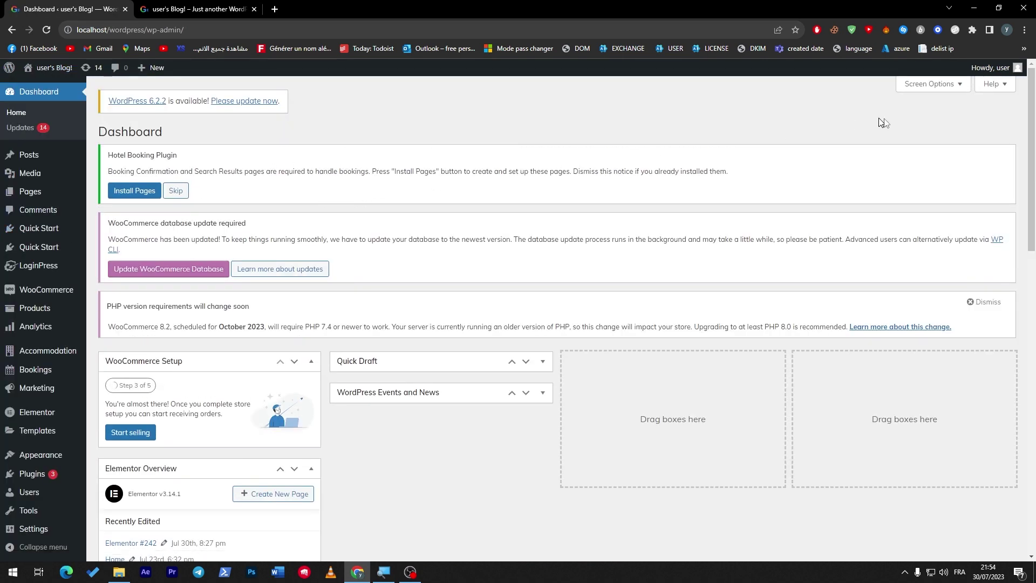
scroll(1009, 262, "down", 4)
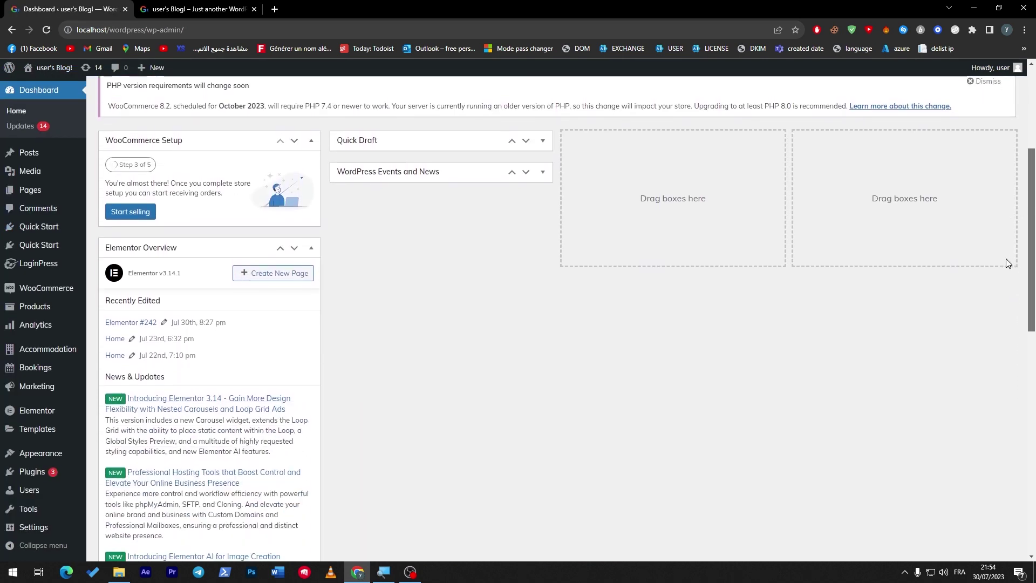
left_click_drag(1030, 258, 1030, 179)
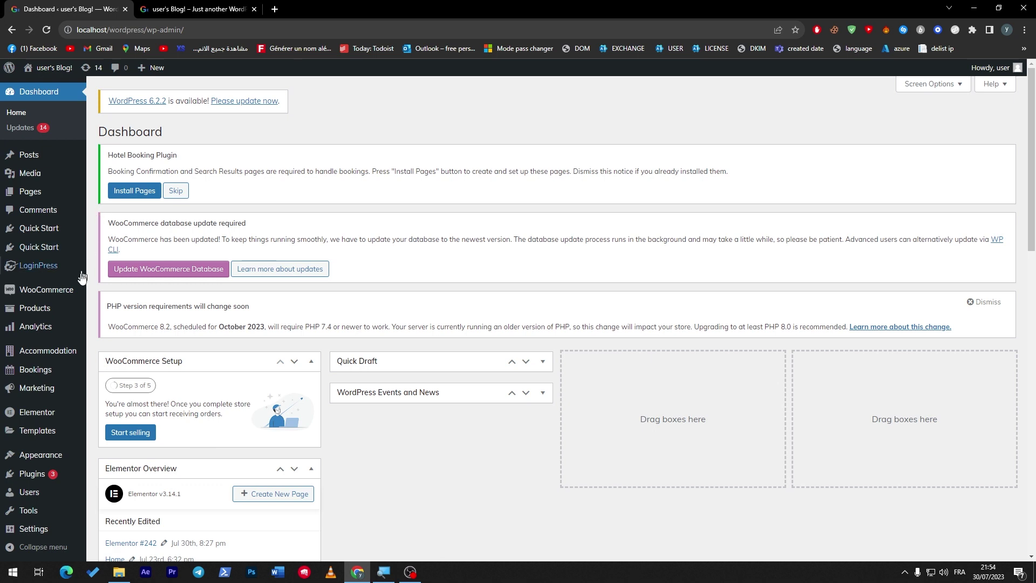
mouse_move(41, 480)
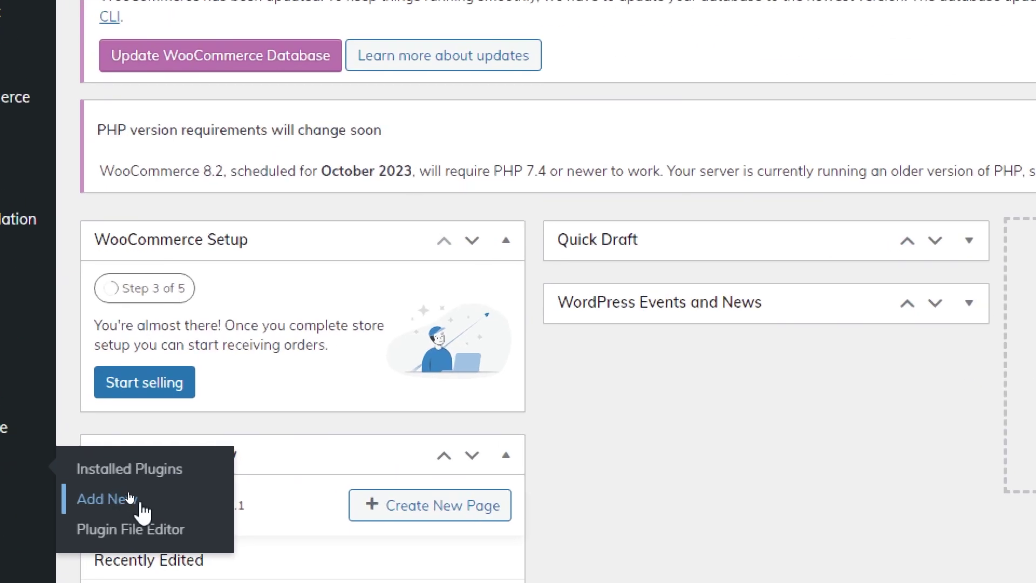
left_click(130, 497)
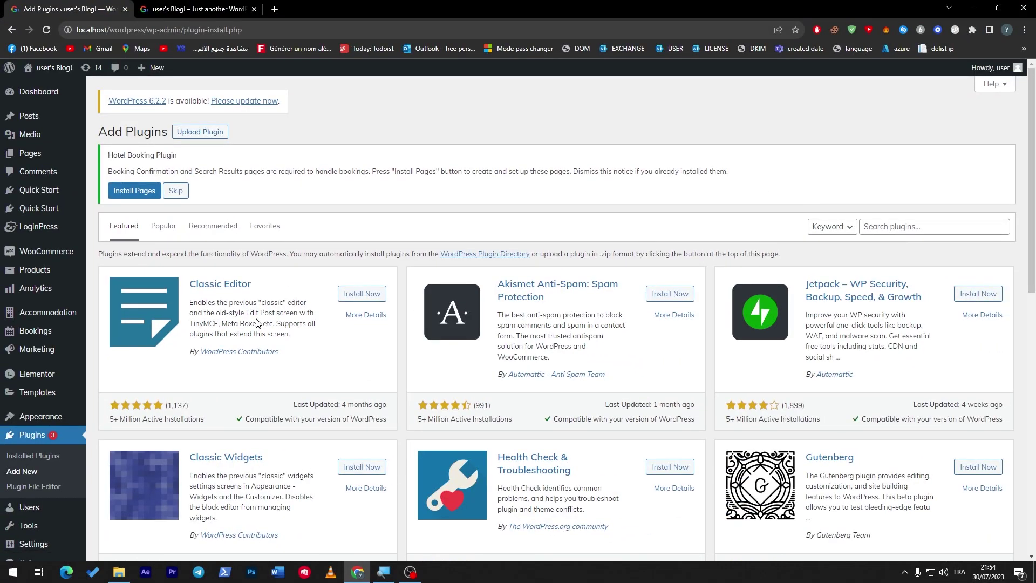
Review Elementor's Settings page before moving on to the site's Pages
mouse_move(49, 377)
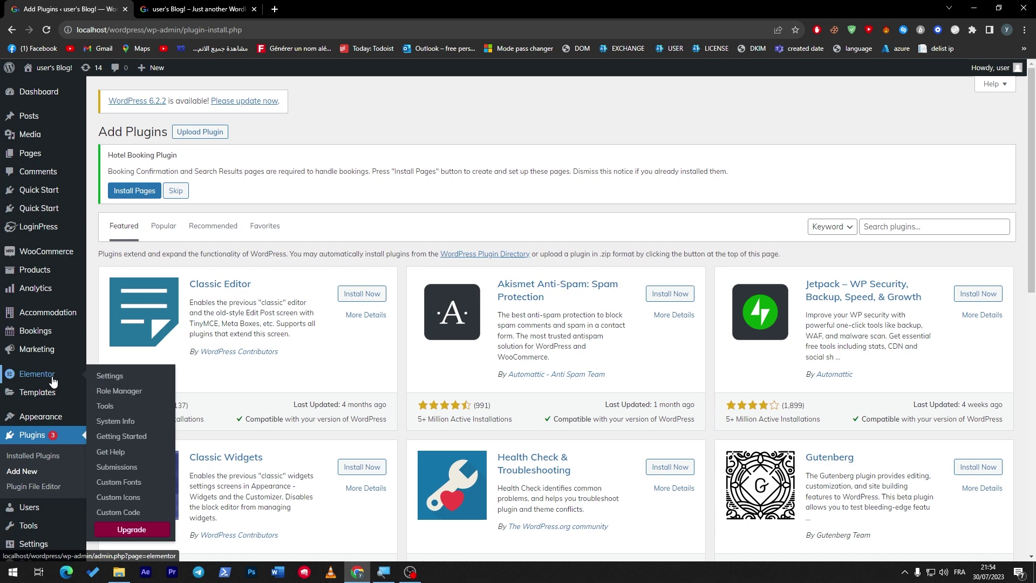
left_click(52, 381)
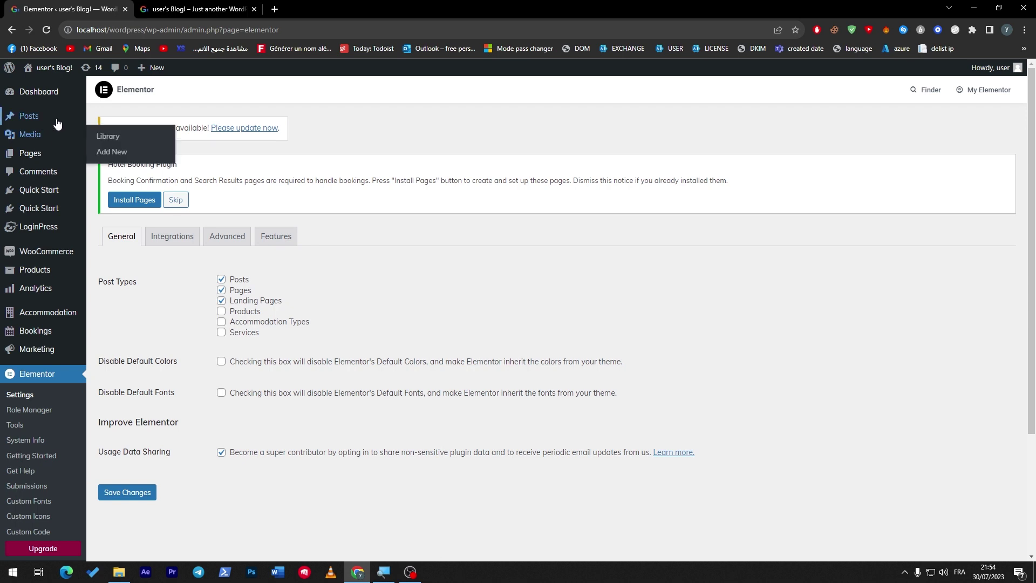
mouse_move(31, 151)
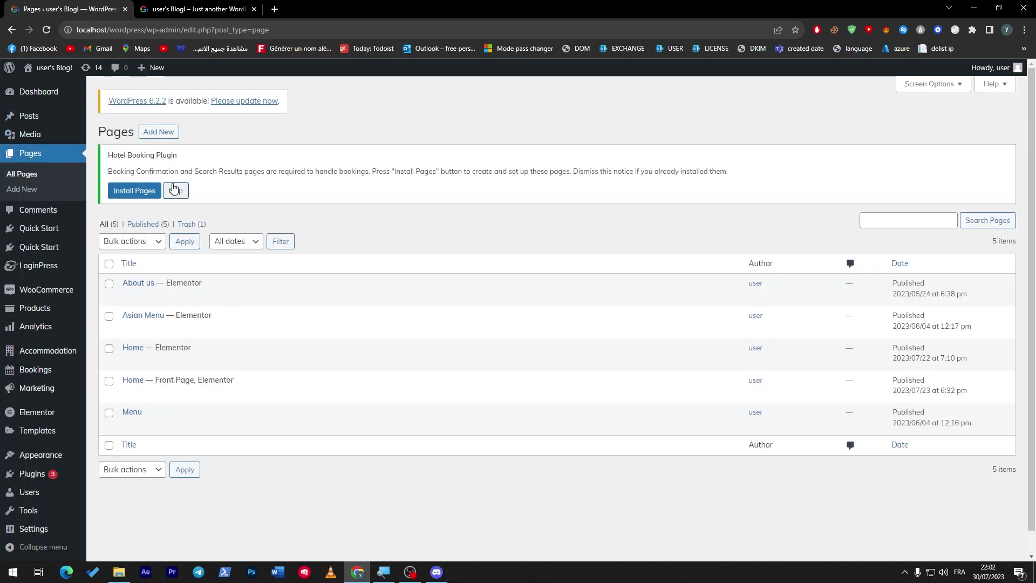
Add a new page, which opens in Elementor as the empty Elementor #248
left_click(166, 133)
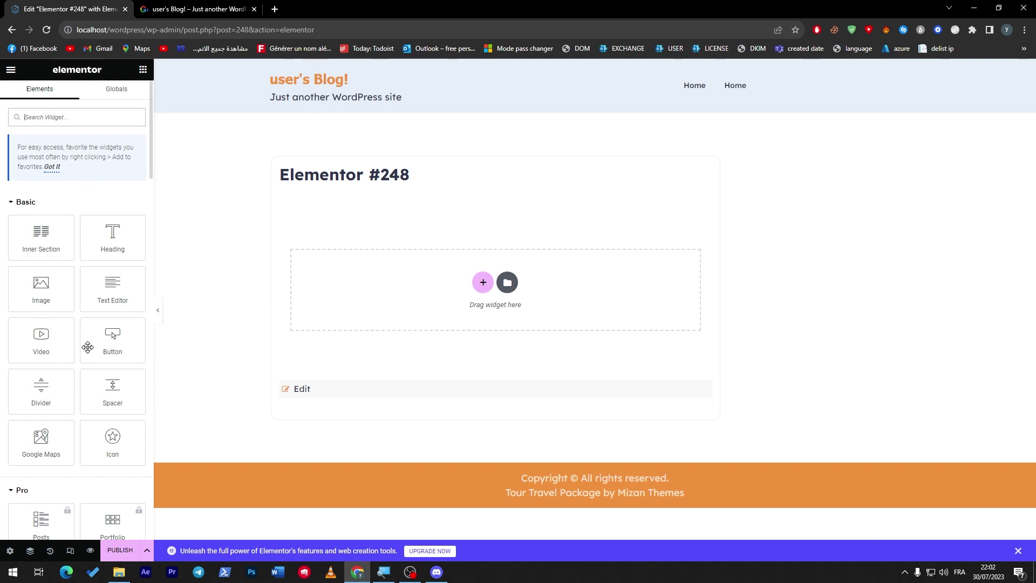
Insert the Welcome contact block from the template library into Elementor #248
left_click(508, 283)
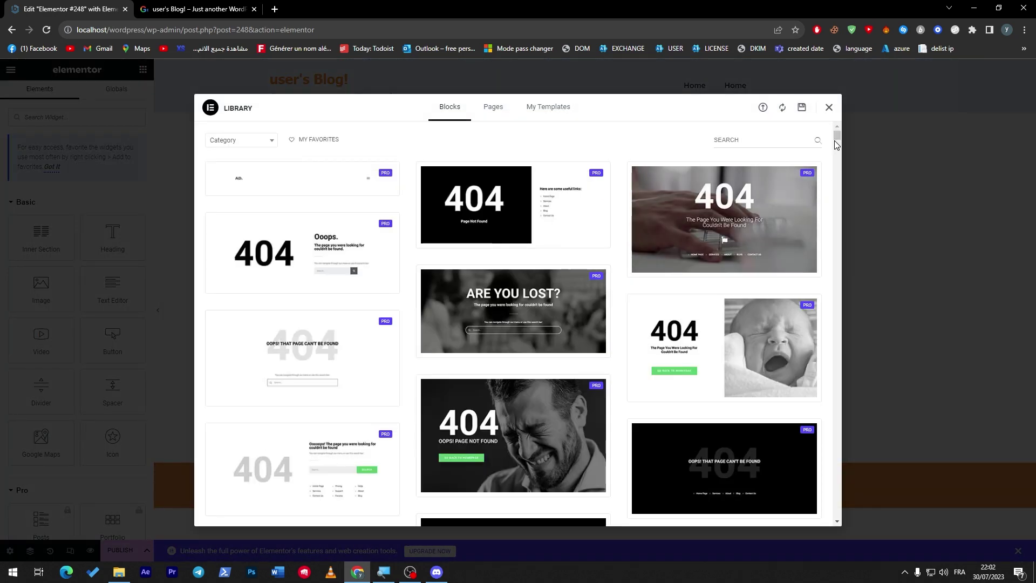
left_click_drag(838, 138, 835, 211)
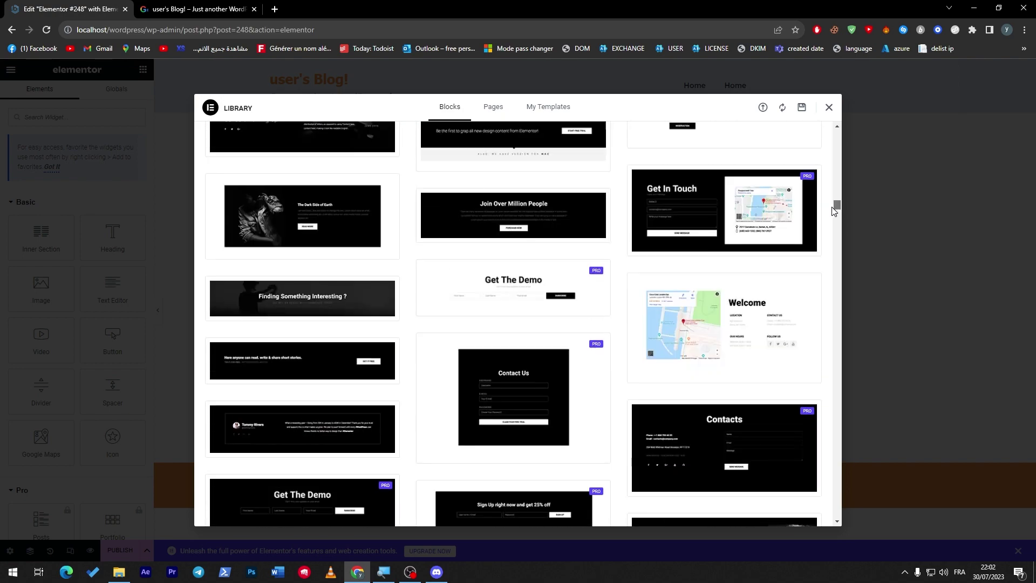
left_click(730, 325)
left_click(784, 111)
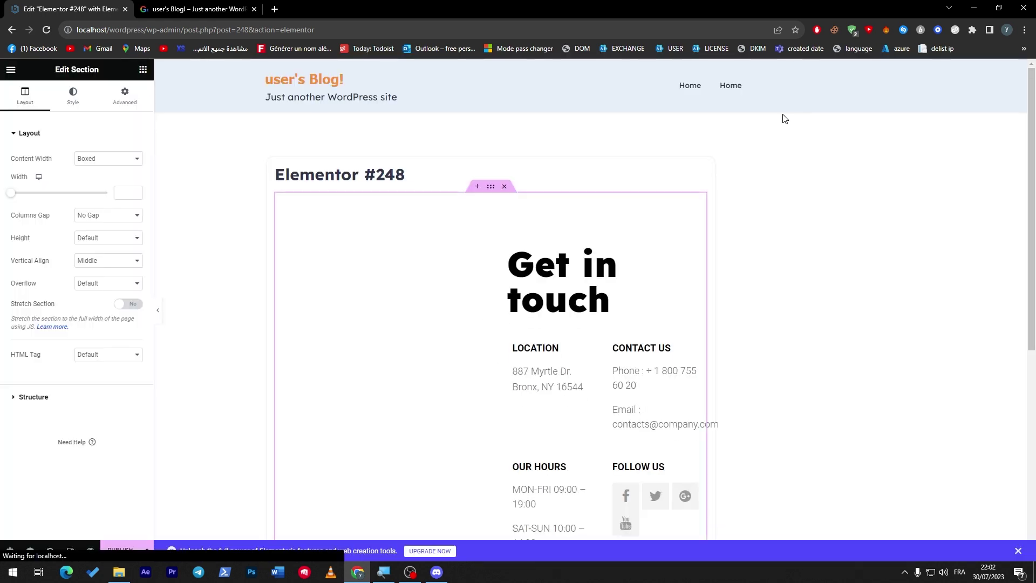
Zoom the contact map out from the London Eye to South-East England
scroll(772, 253, "down", 3)
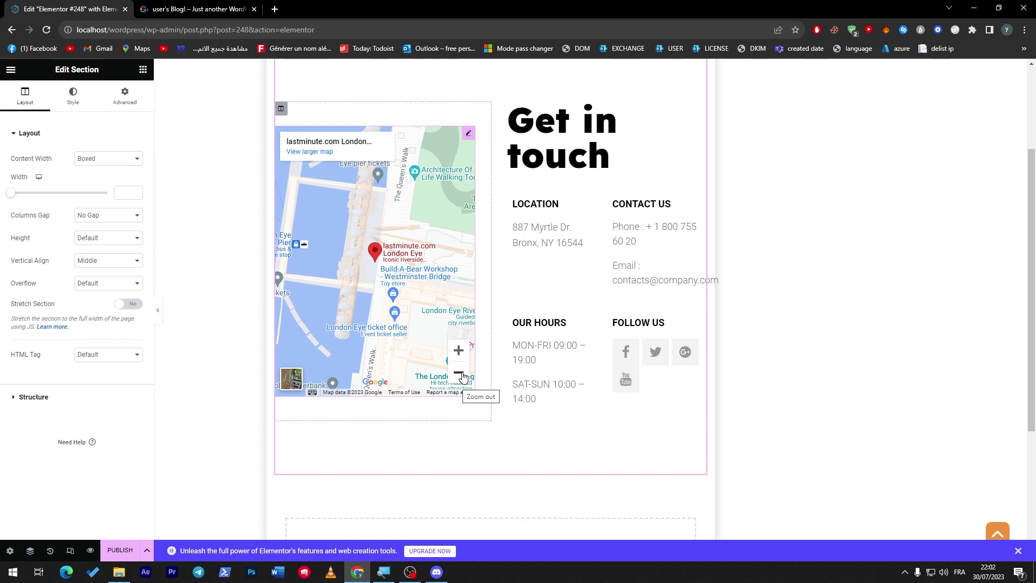
left_click(459, 373)
left_click(459, 373)
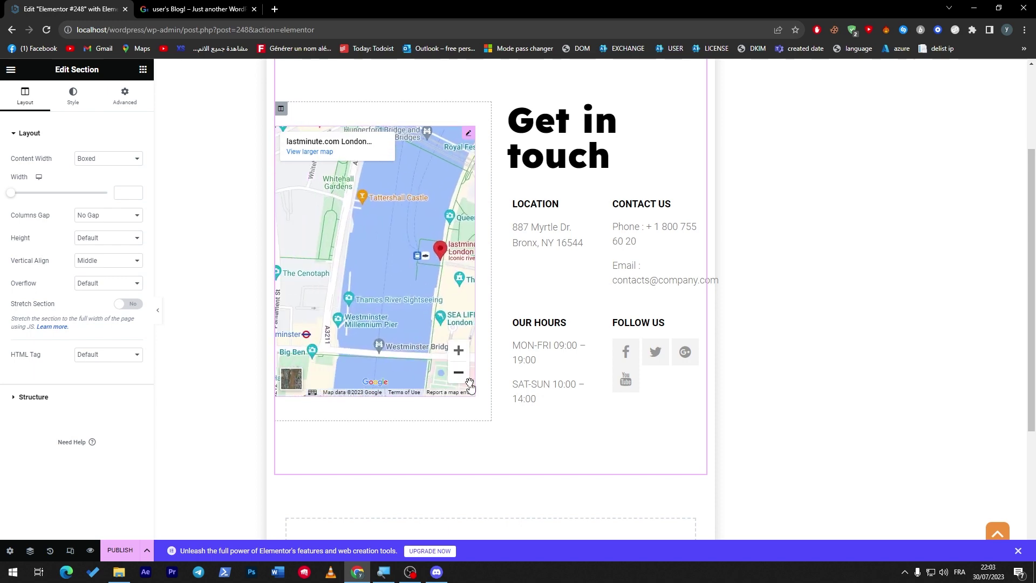
left_click(463, 381)
left_click(463, 380)
left_click(462, 381)
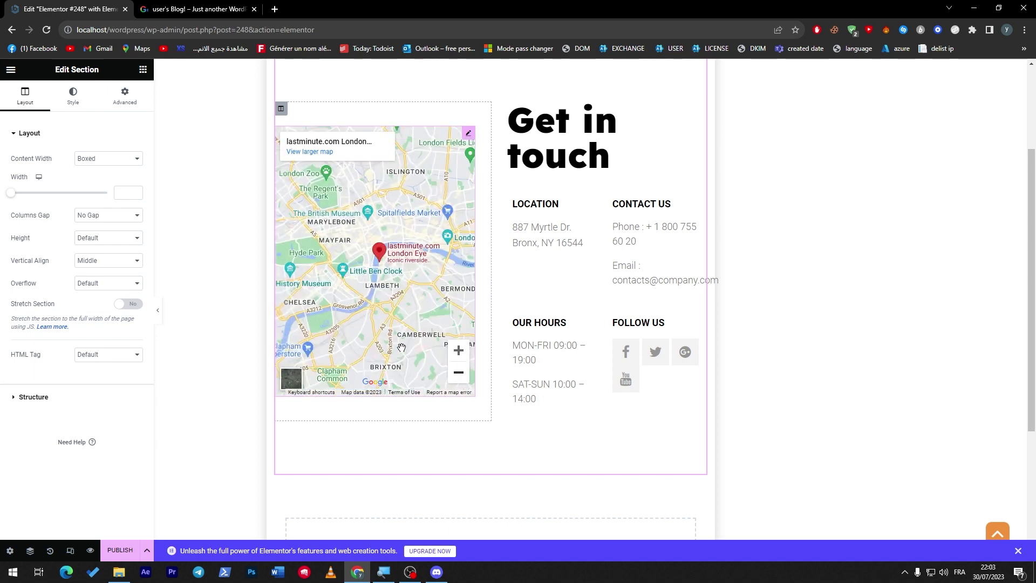
left_click(457, 378)
left_click(458, 378)
left_click(458, 378)
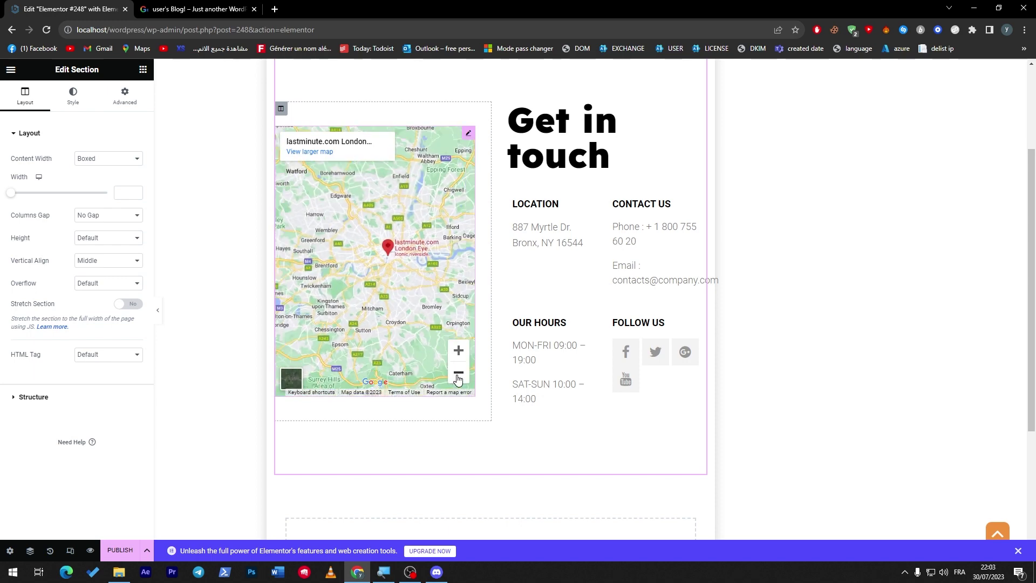
left_click(458, 372)
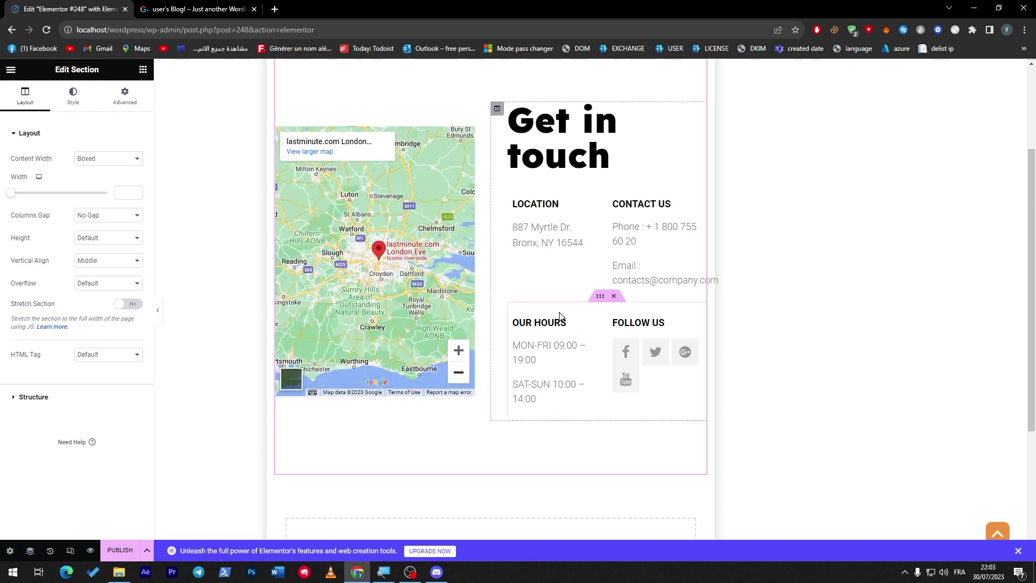
Pan the map west and zoom out further to a view of Europe
left_click_drag(349, 317, 437, 297)
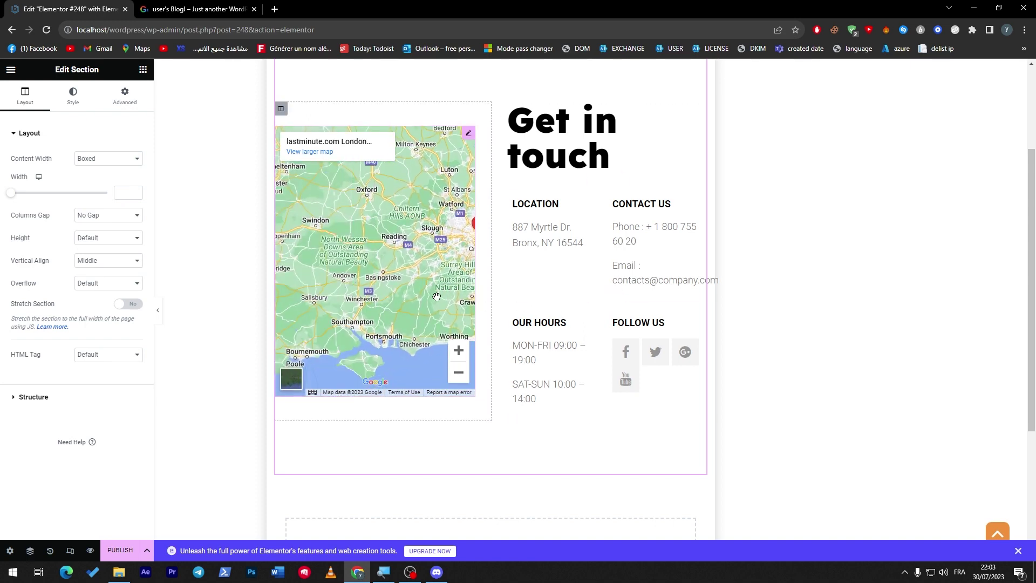
left_click(458, 372)
left_click(458, 373)
left_click(458, 373)
left_click(458, 372)
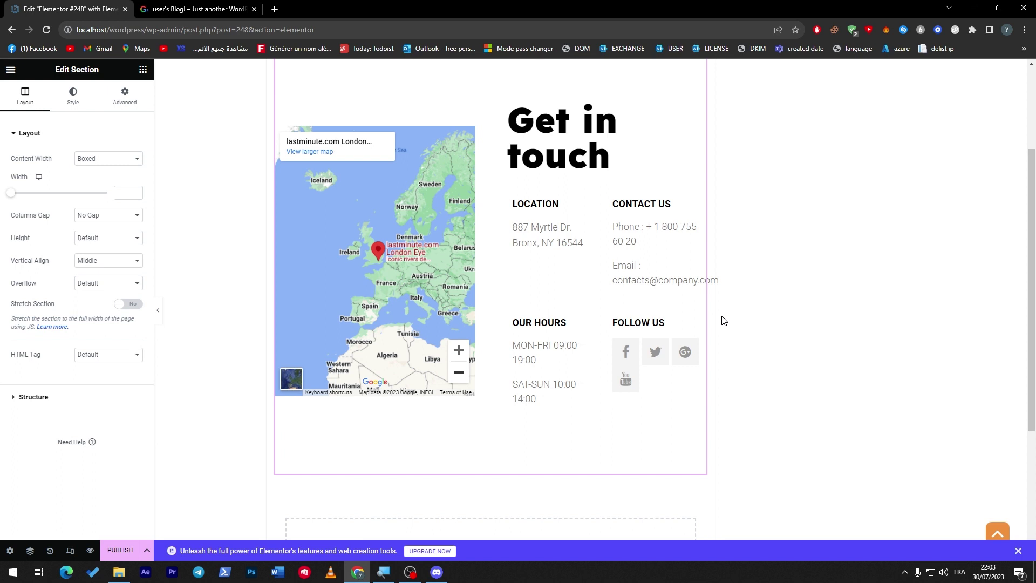
scroll(735, 261, "up", 3)
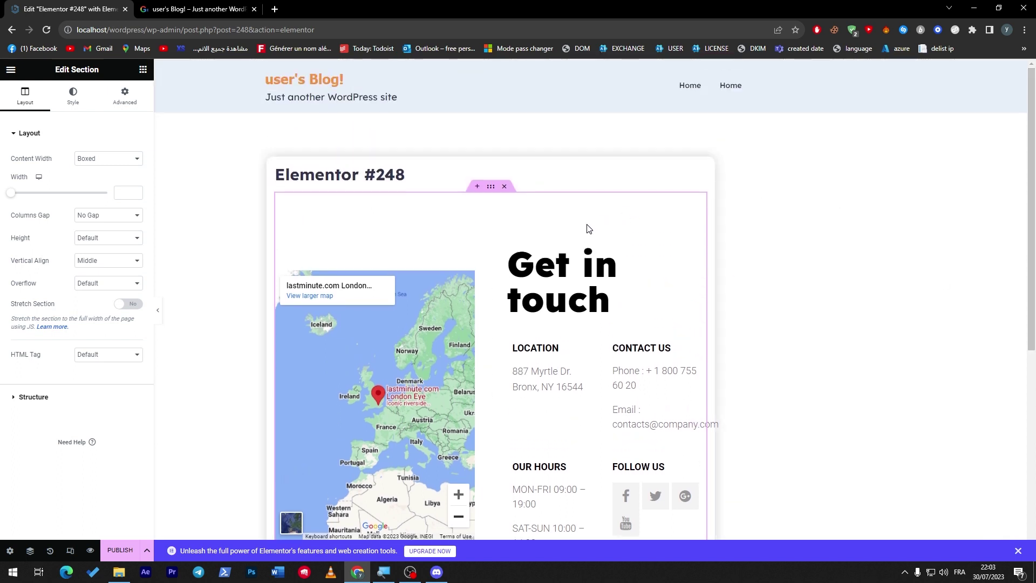
Return from the editor's main menu to the Elements panel and scroll the widget list
left_click(11, 70)
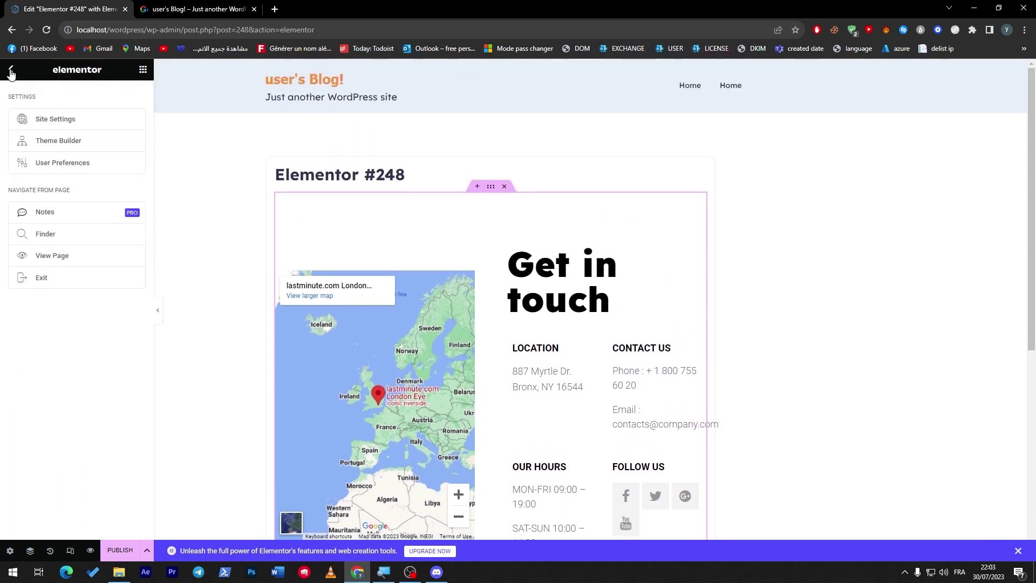
left_click(11, 71)
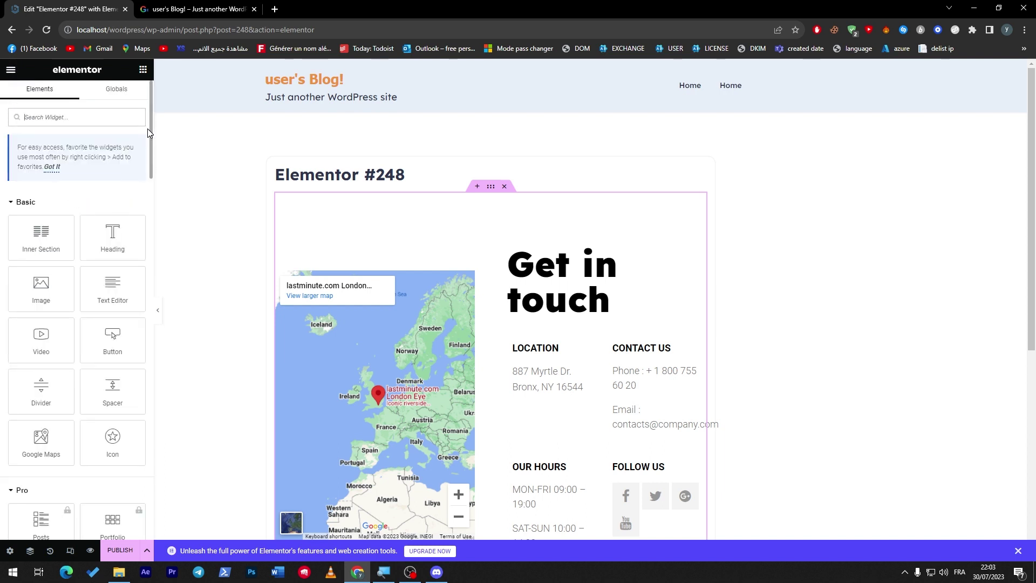
scroll(148, 129, "down", 8)
scroll(149, 151, "up", 8)
scroll(150, 173, "down", 2)
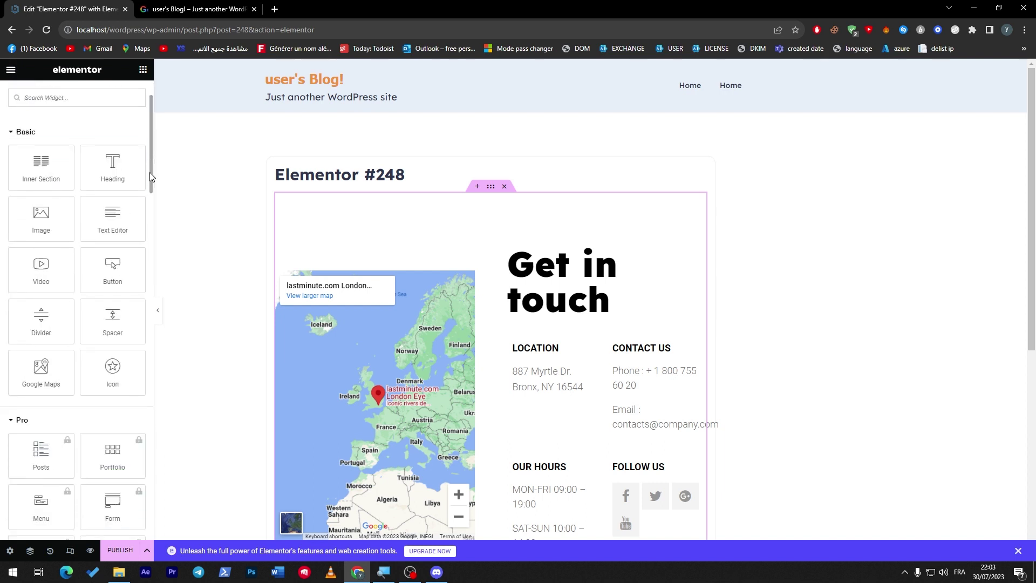
left_click_drag(150, 177, 150, 190)
mouse_move(150, 193)
left_mouse_down()
mouse_move(131, 341)
mouse_move(149, 437)
mouse_move(147, 513)
mouse_move(155, 290)
mouse_move(146, 182)
left_mouse_up()
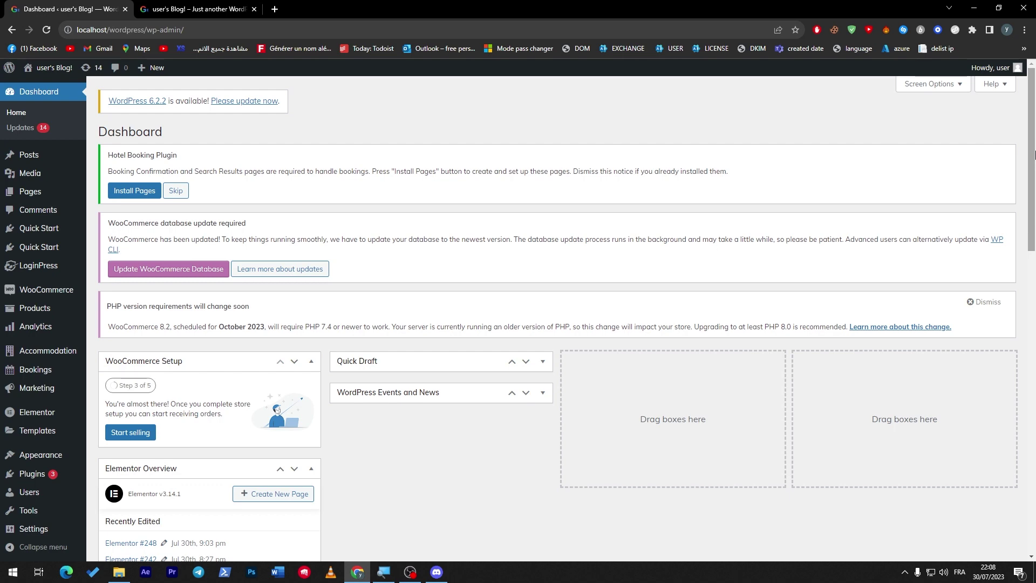
Search Google for 'woocommerce' in a new tab and open the official WooCommerce site
scroll(1034, 156, "down", 1)
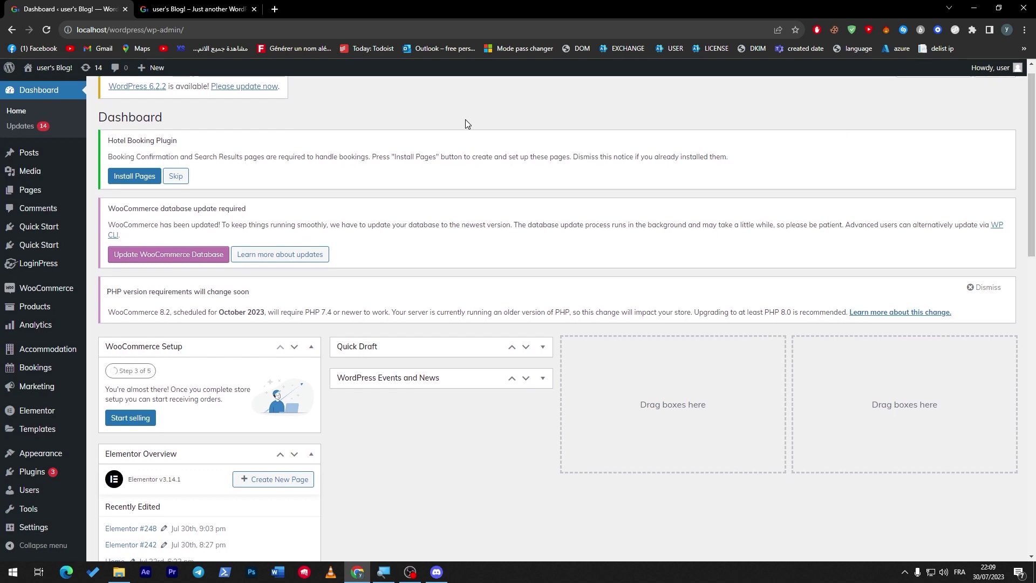
left_click(275, 9)
type("wooco")
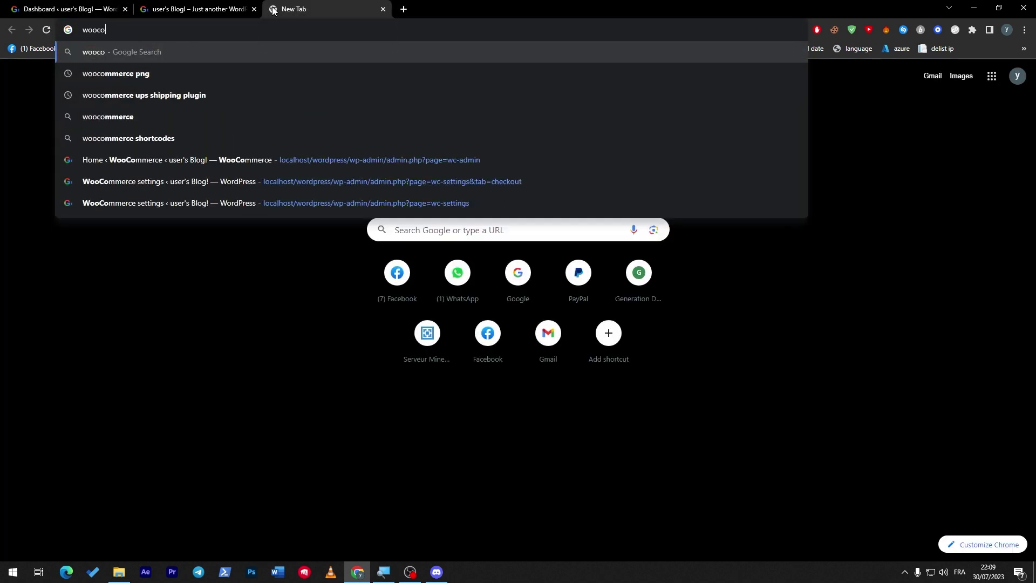
type("mmerce")
key("Return")
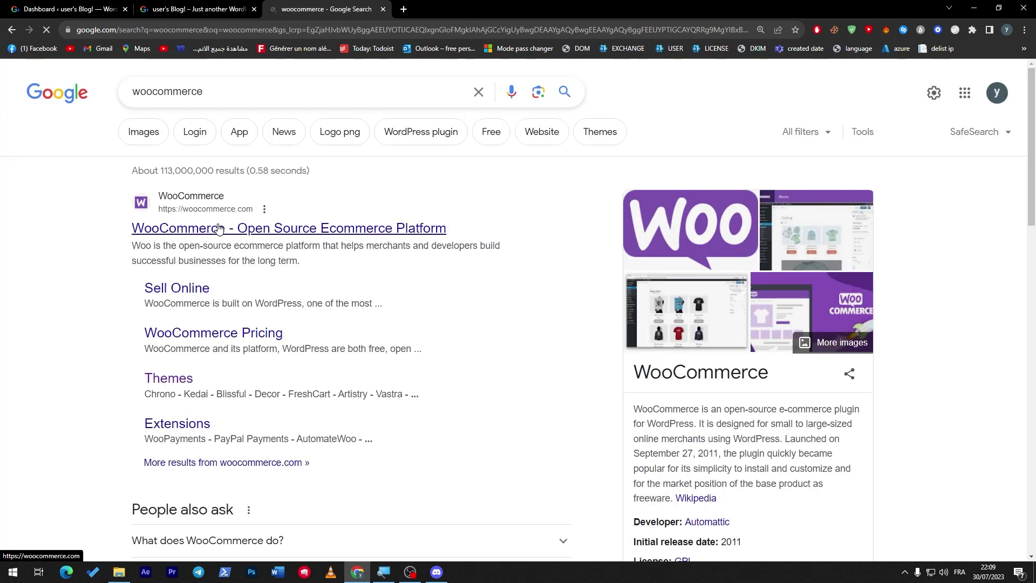
left_click(219, 227)
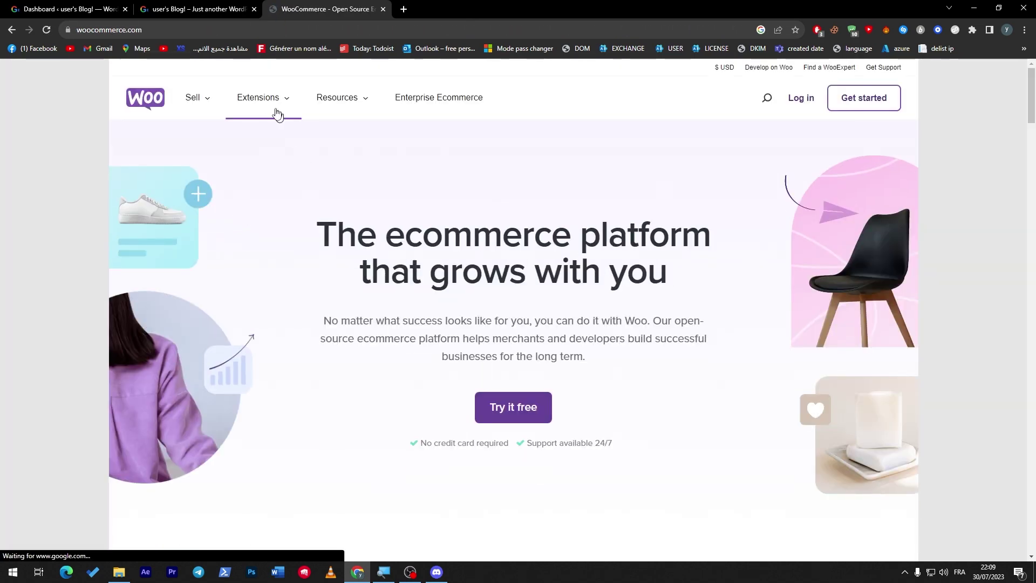
Open the Extensions Store in its own tab and scroll its 816 extensions
mouse_move(233, 105)
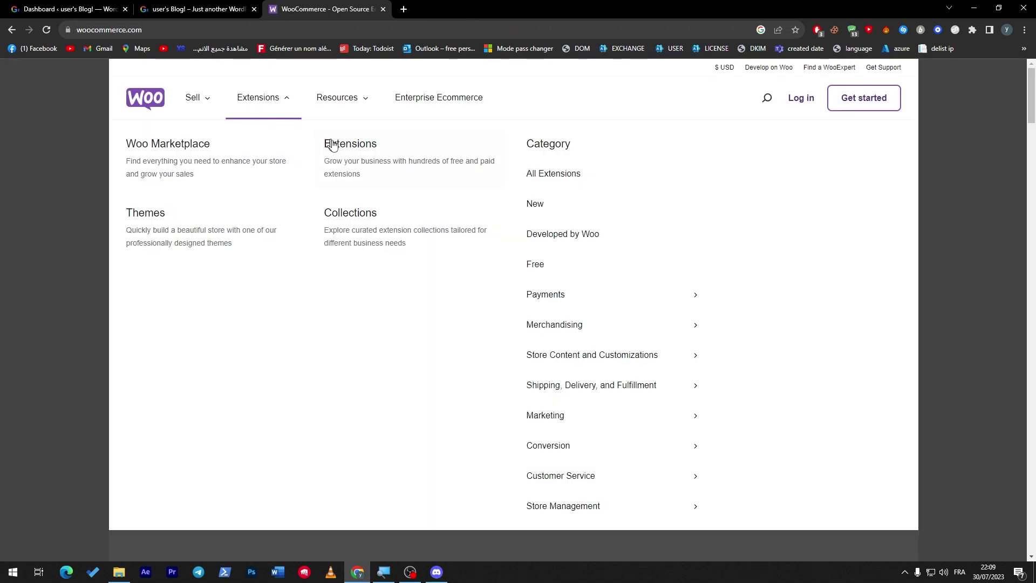
middle_click(346, 152)
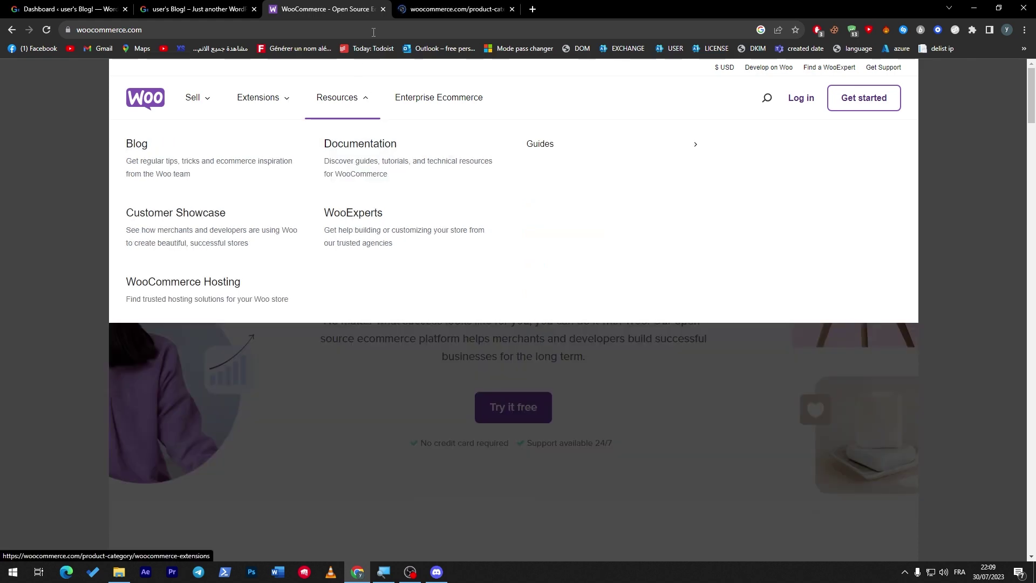
left_click(427, 9)
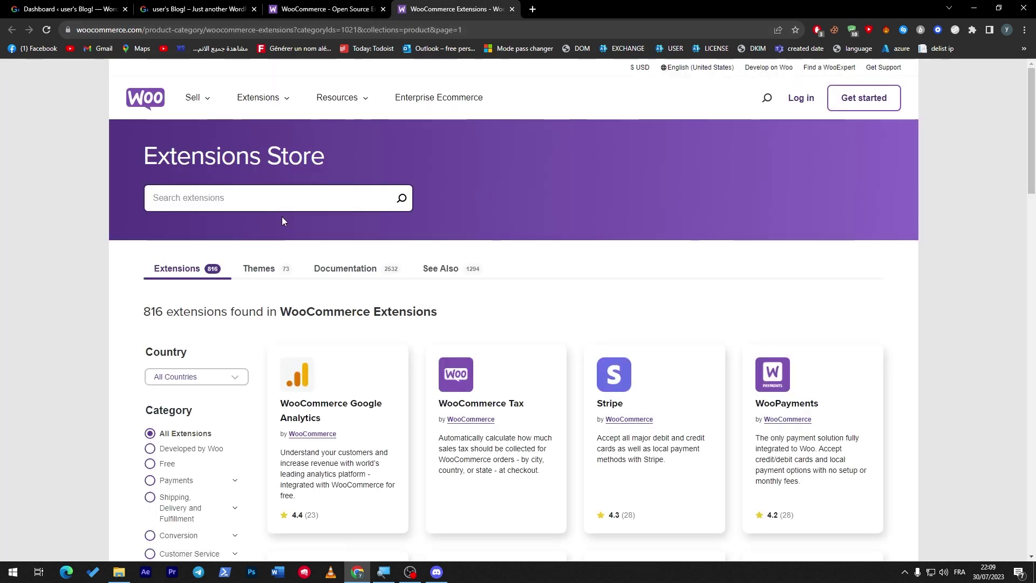
scroll(1034, 131, "down", 2)
left_click_drag(1033, 131, 998, 394)
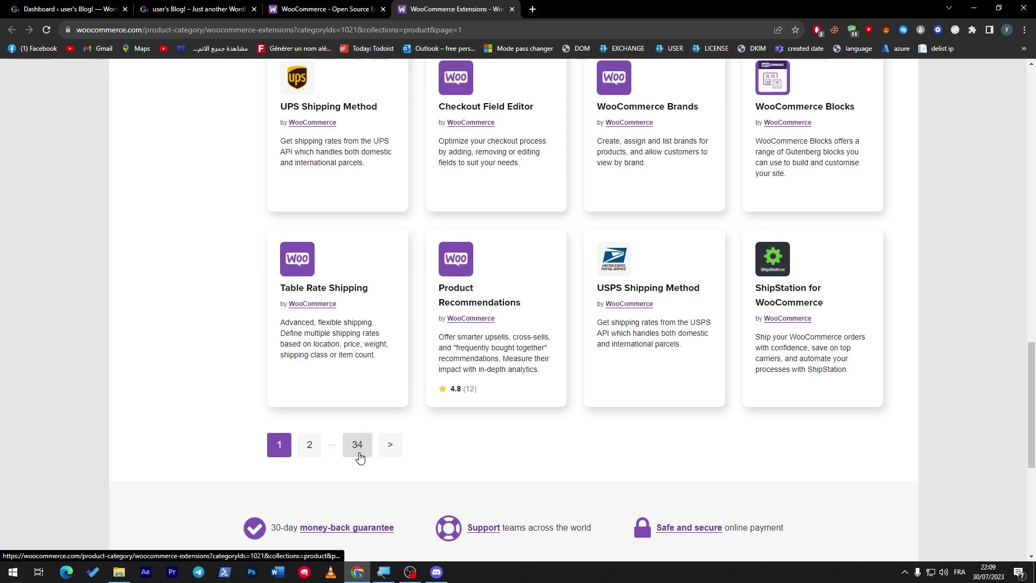
scroll(759, 450, "up", 2)
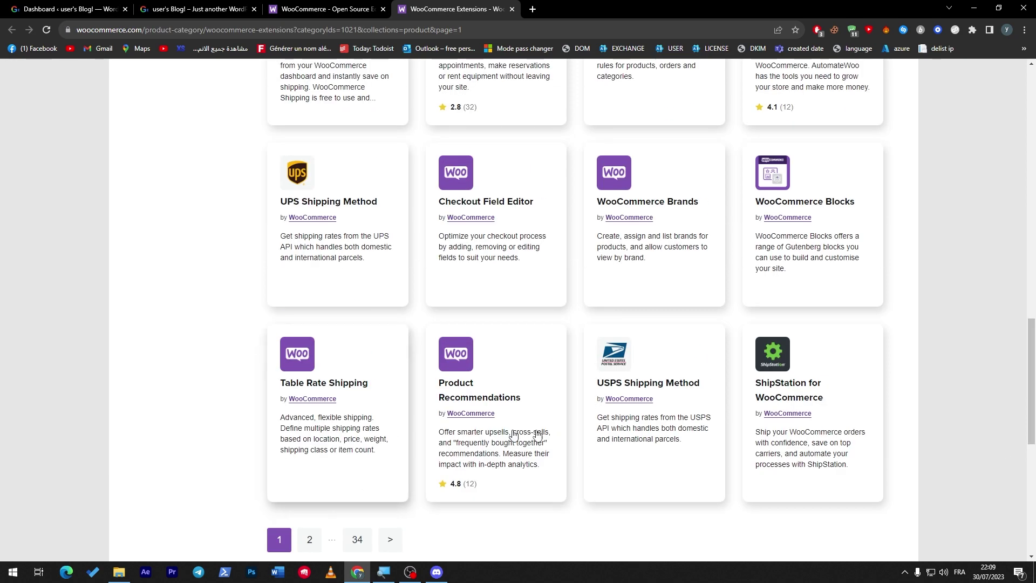
left_click_drag(1031, 445, 985, 215)
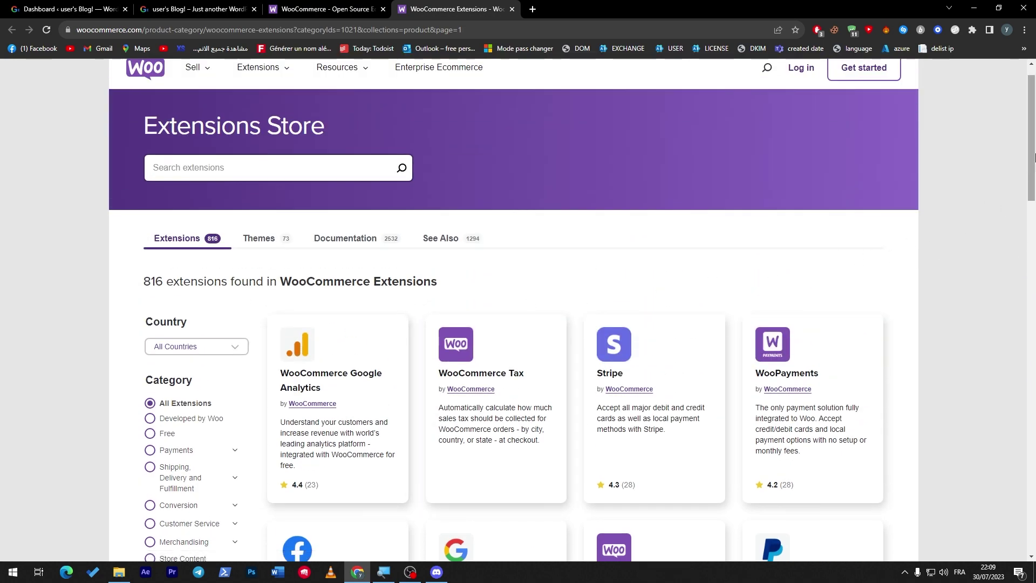
Scroll back through the extension list and switch to the See Also results
scroll(990, 248, "down", 20)
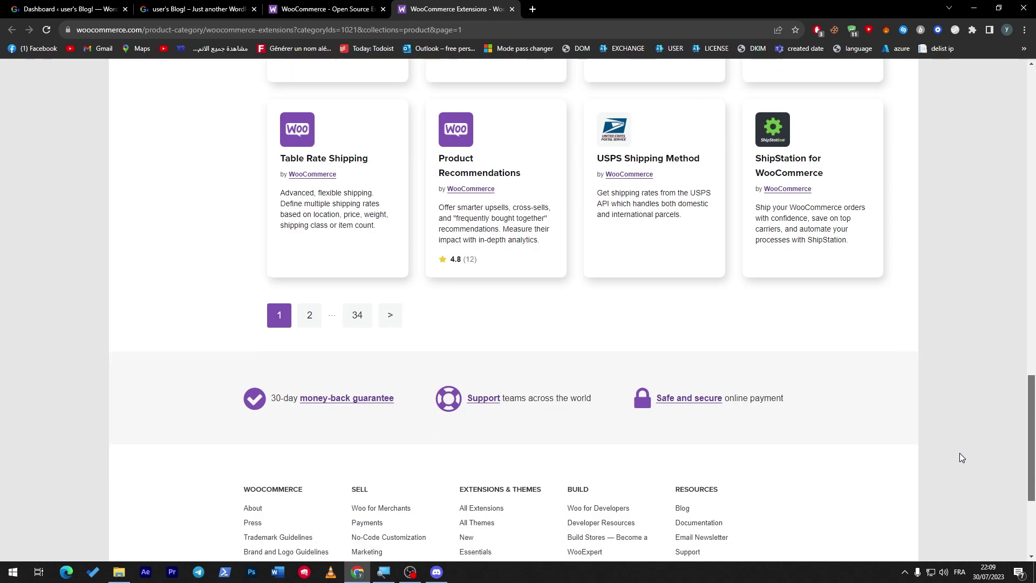
scroll(959, 452, "up", 5)
scroll(961, 382, "up", 13)
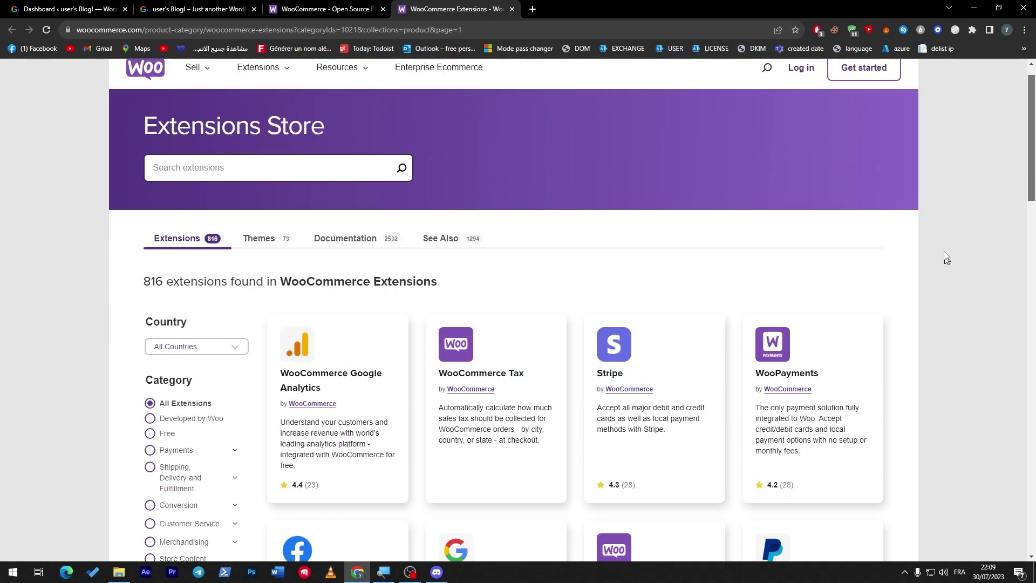
scroll(959, 374, "down", 20)
scroll(959, 467, "up", 2)
scroll(956, 446, "up", 20)
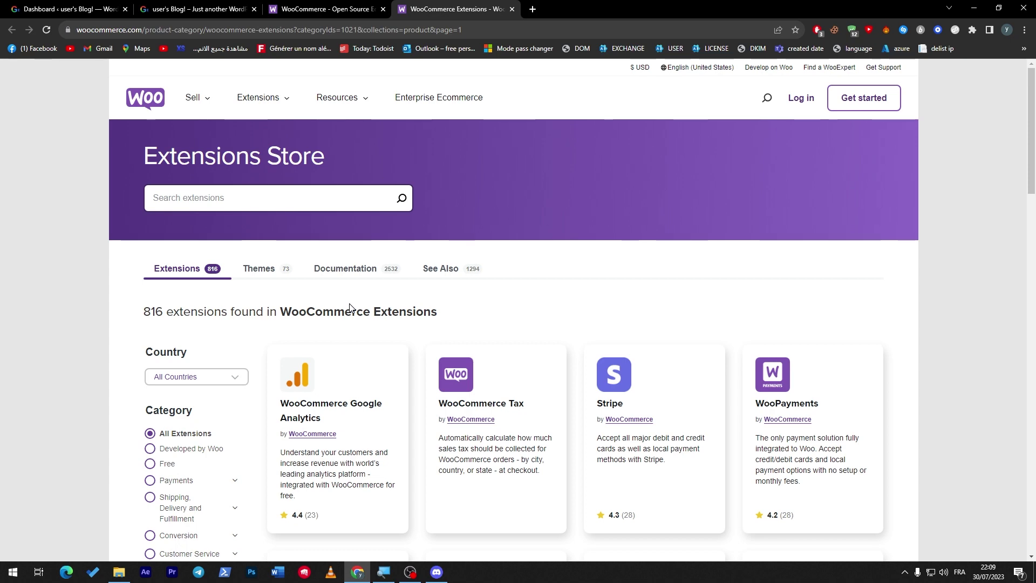
left_click(453, 277)
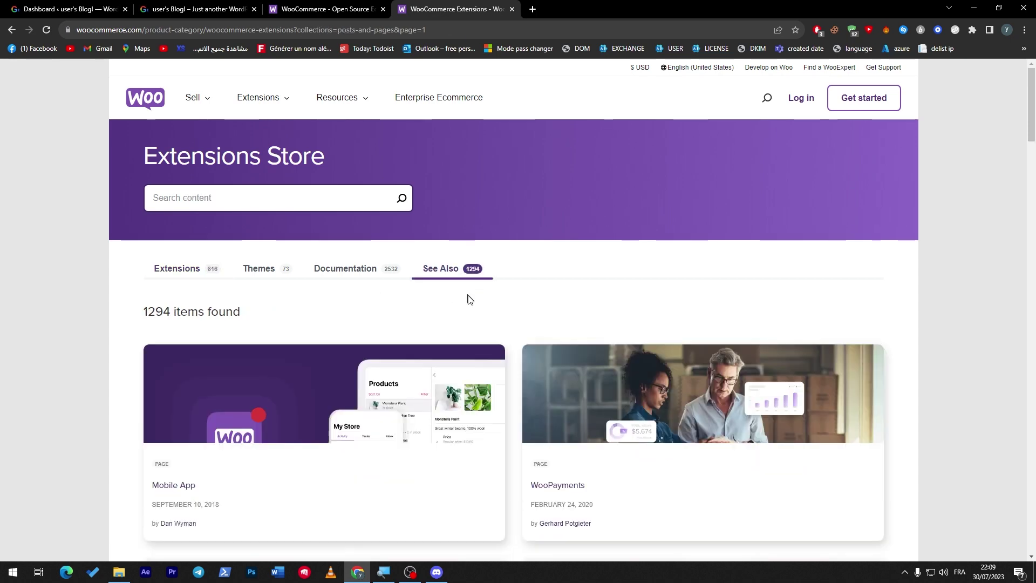
Scroll the 1294 See Also results, then return to the WordPress Dashboard tab
scroll(944, 232, "down", 10)
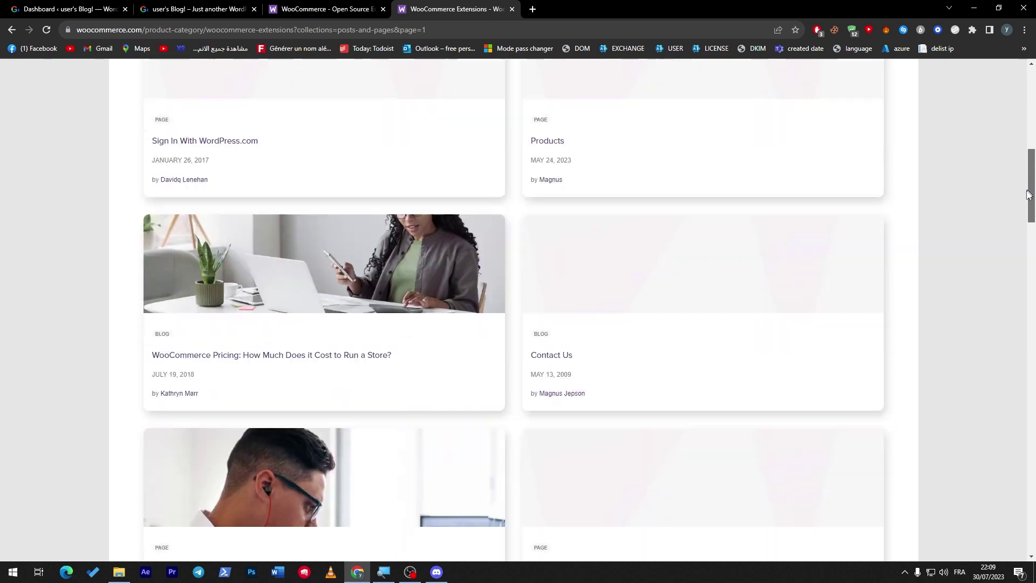
left_click_drag(1028, 194, 966, 81)
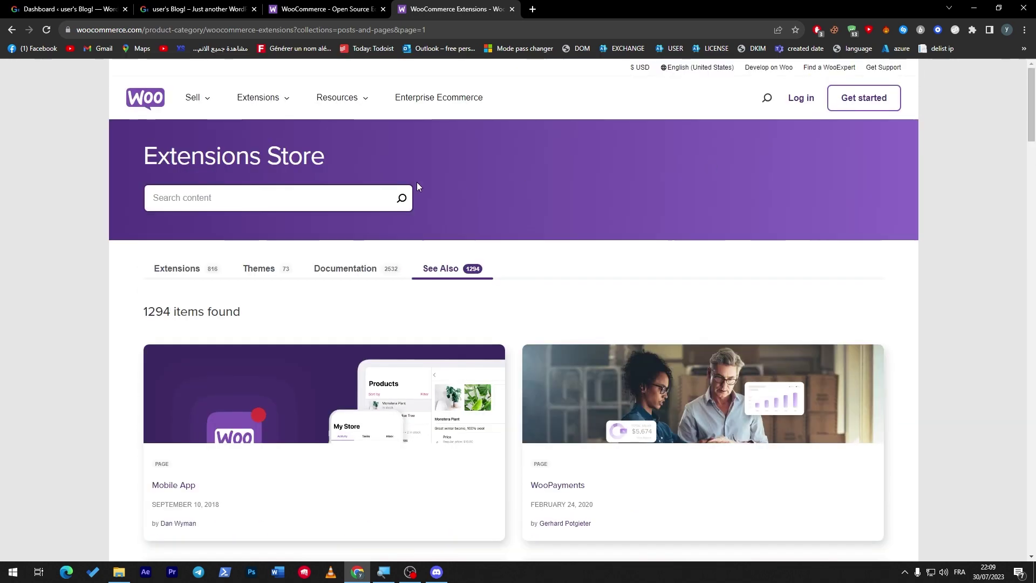
left_click(104, 8)
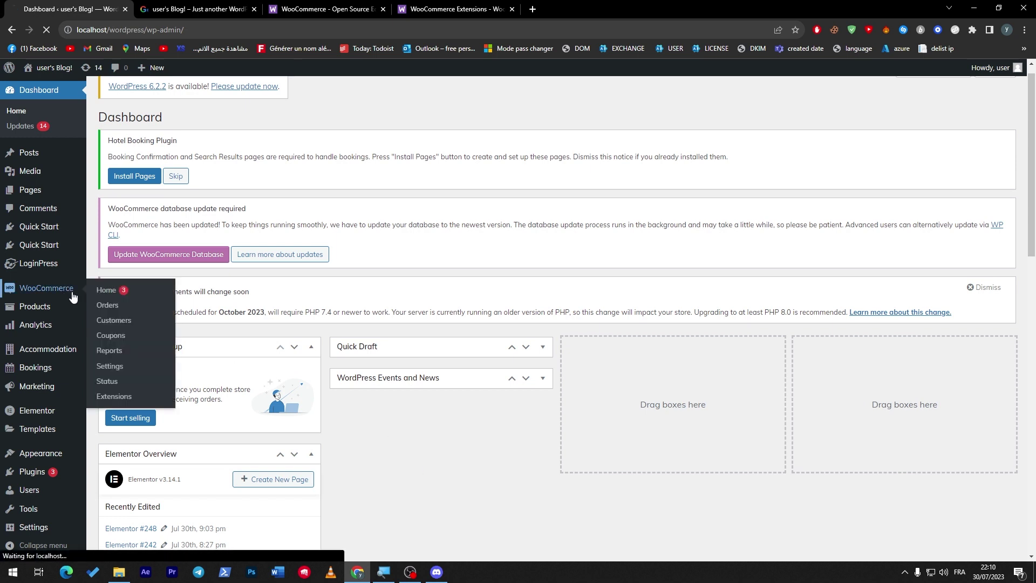
Open WooCommerce Home, showing the store setup checklist at 2 of 5 steps
left_click(96, 294)
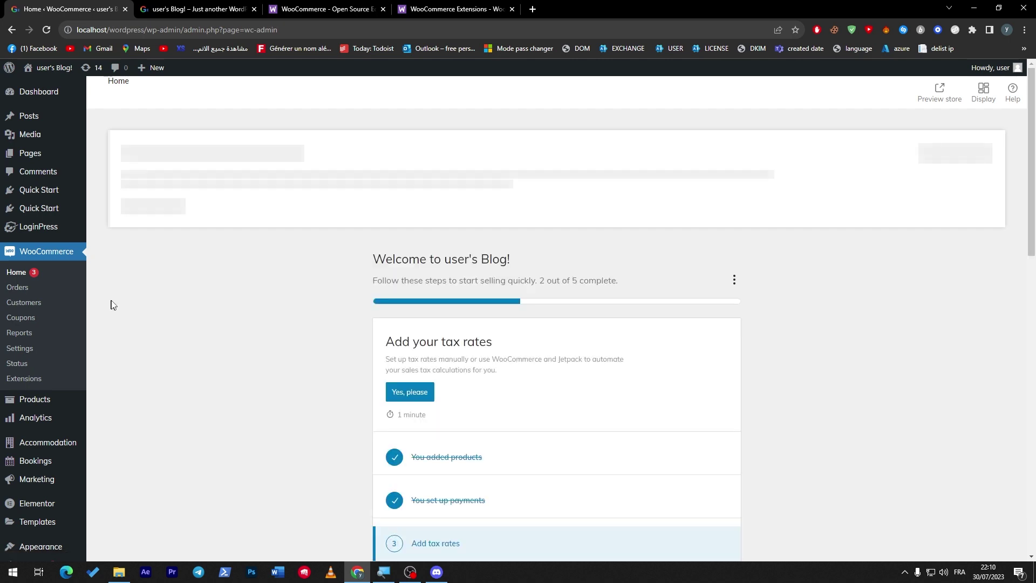